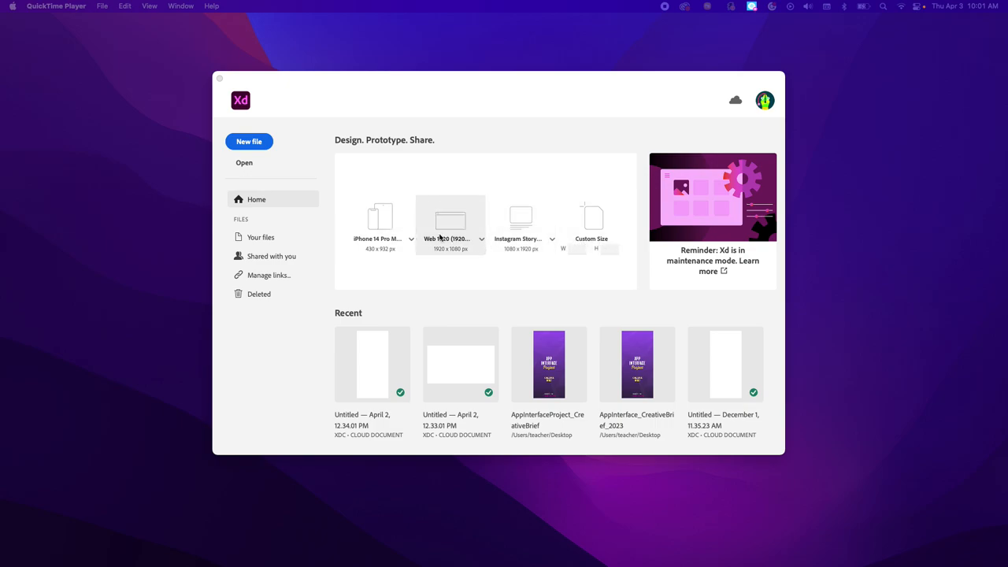
- Create a new document with the iPhone 14 Pro Max (430 × 932) artboard preset
click(411, 245)
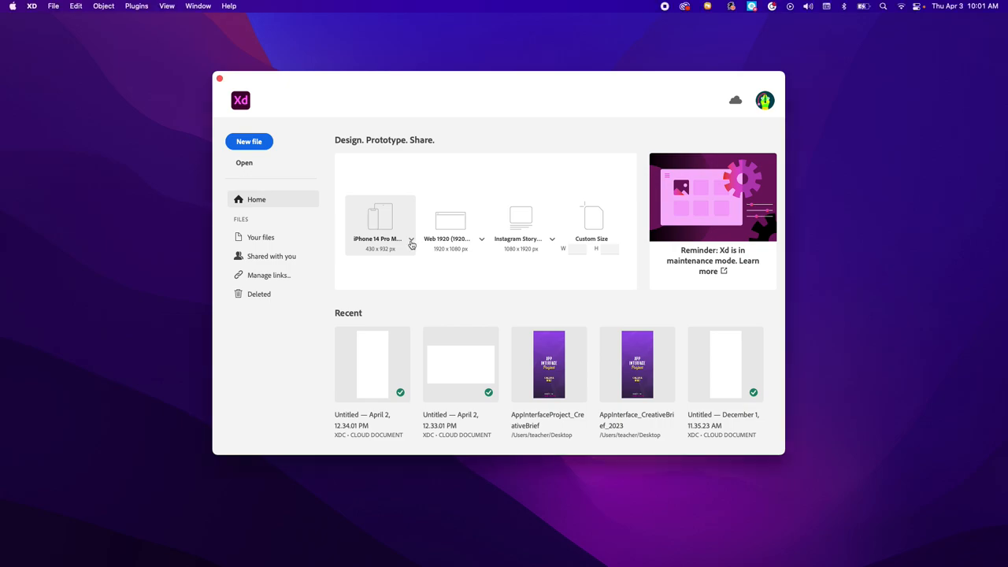
click(411, 244)
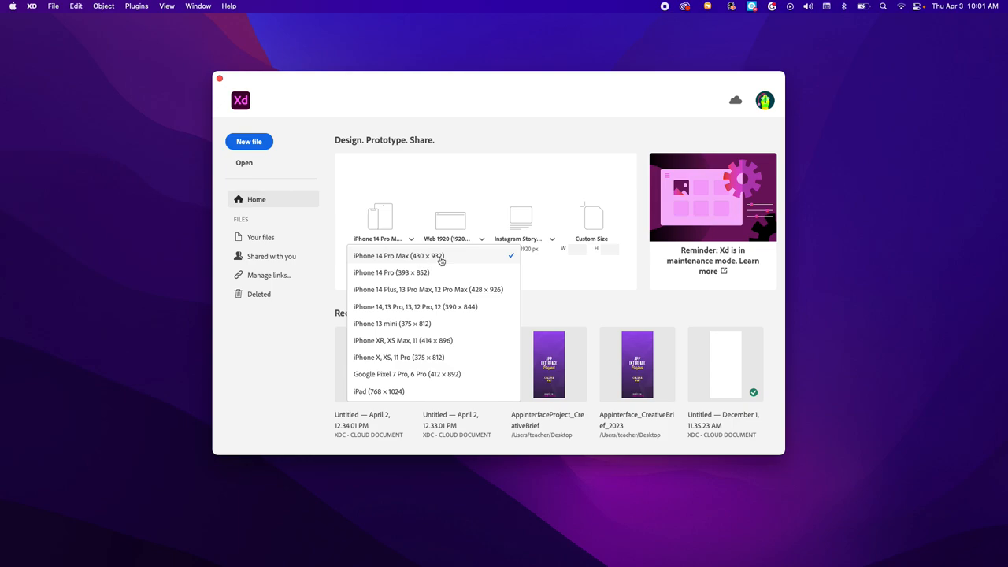
click(477, 260)
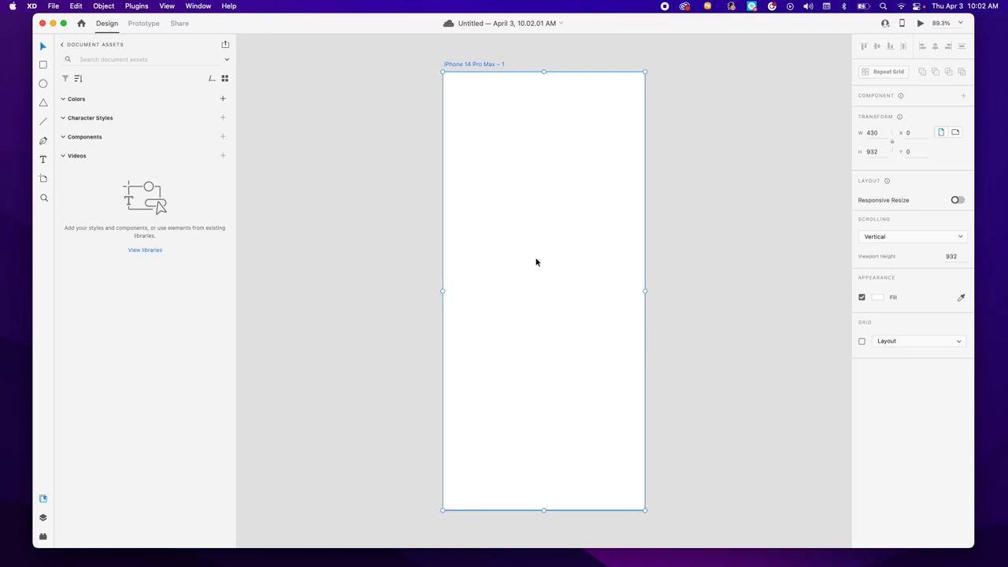
- Add the text "Title of my app" to the artboard and move it to about the horizontal centre, at Y about 407
key(super+minus)
key(super+minus)
key(super+minus)
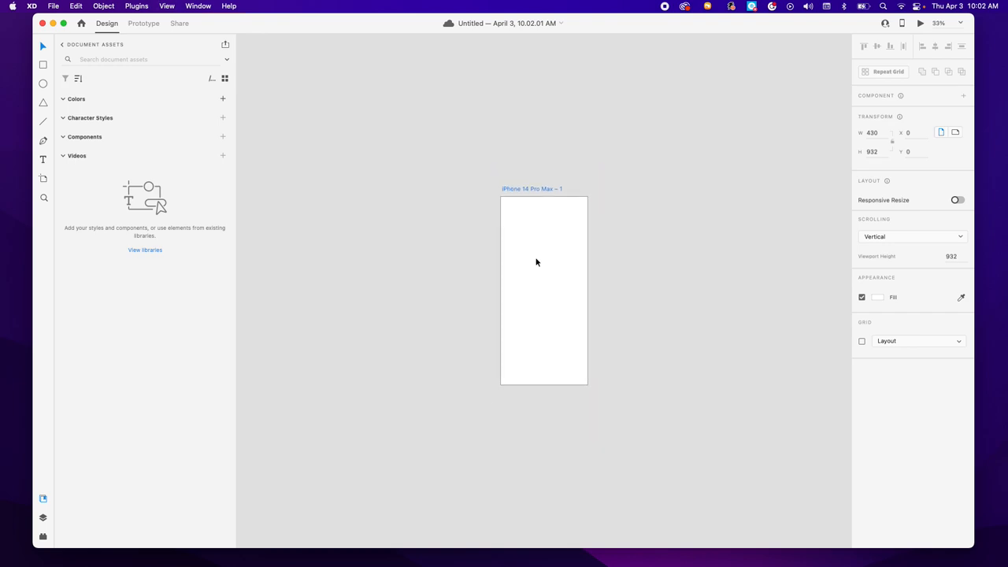
key(super+plus)
key(super+plus)
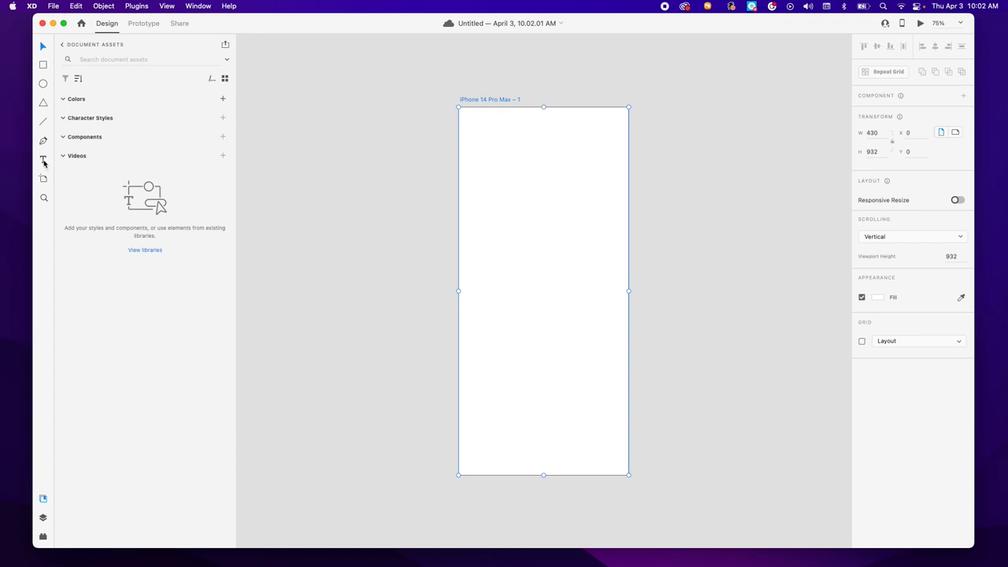
click(501, 242)
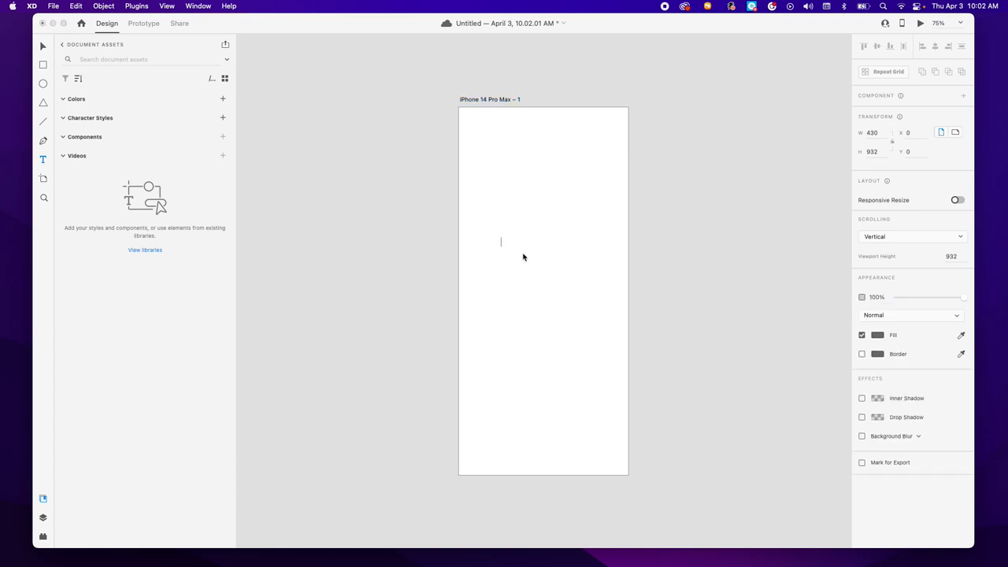
text(Title of my app)
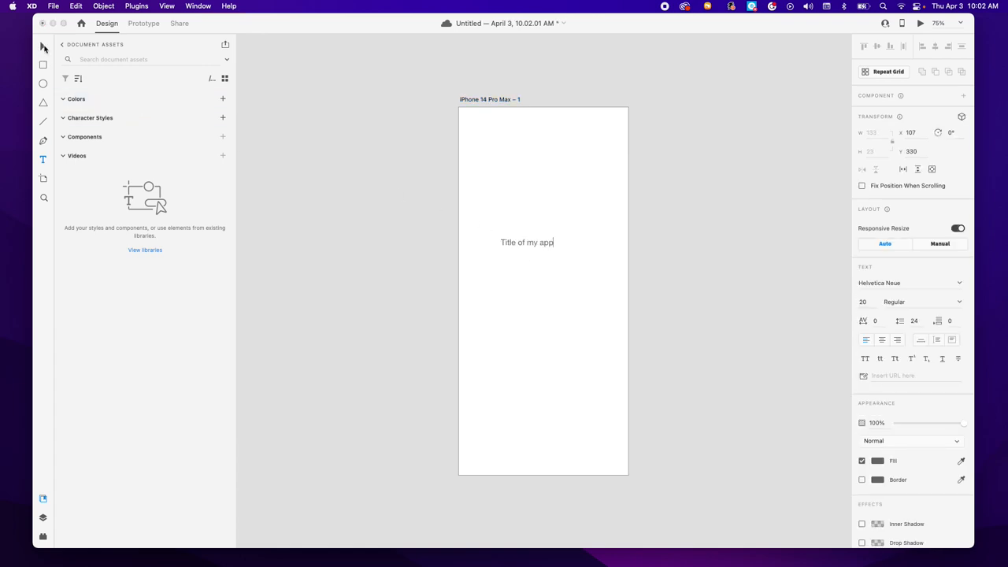
click(44, 47)
drag(509, 245, 528, 274)
click(570, 207)
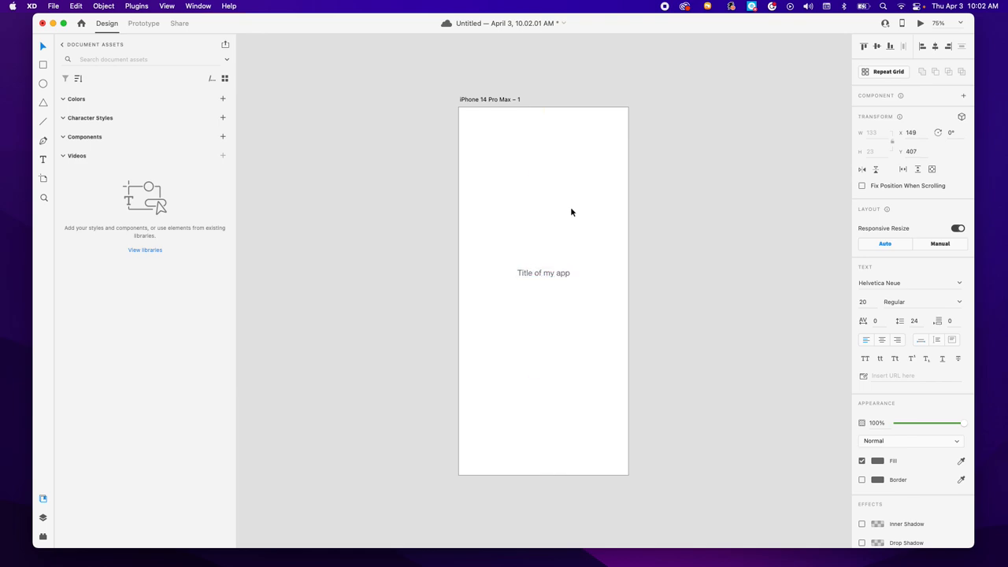
- Add a second iPhone 14 Pro Max artboard to the right of the title artboard
click(44, 181)
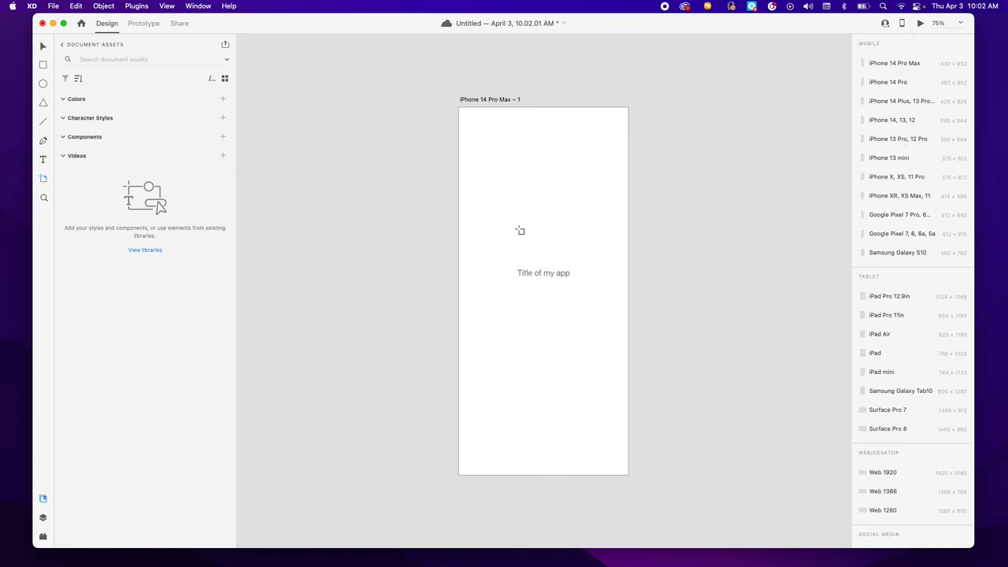
click(750, 251)
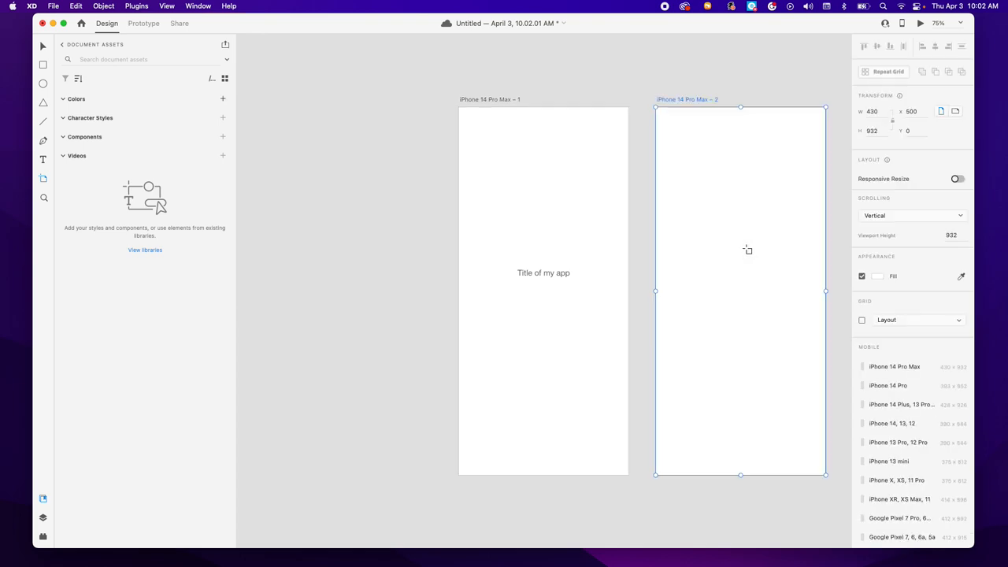
scroll(536, 230, right, 5)
scroll(538, 231, right, 2)
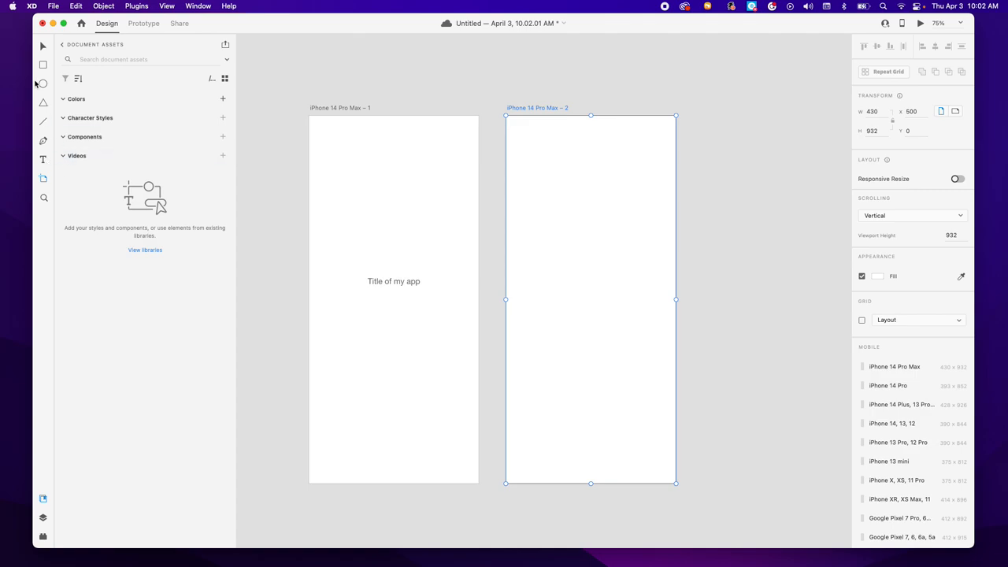
- Copy the title text to the middle of the second artboard, change it to "Menu" and centre it horizontally
click(45, 48)
click(408, 288)
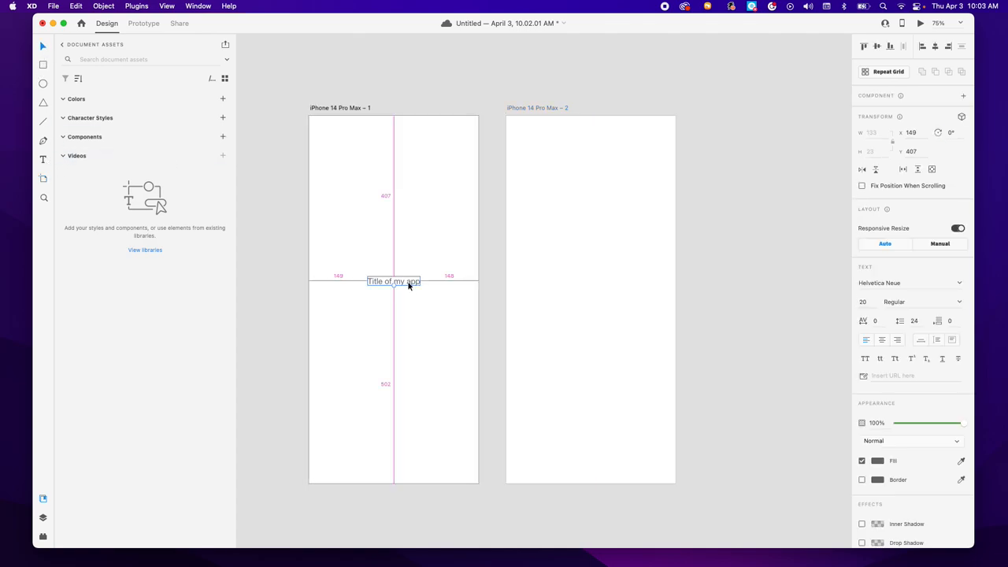
drag(408, 286, 607, 283)
double_click(594, 283)
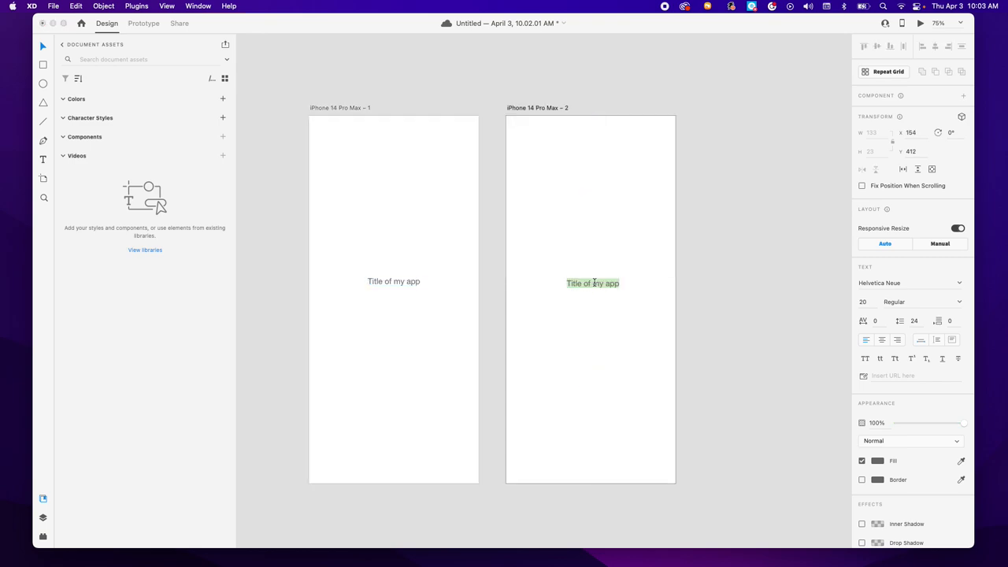
text(Menu)
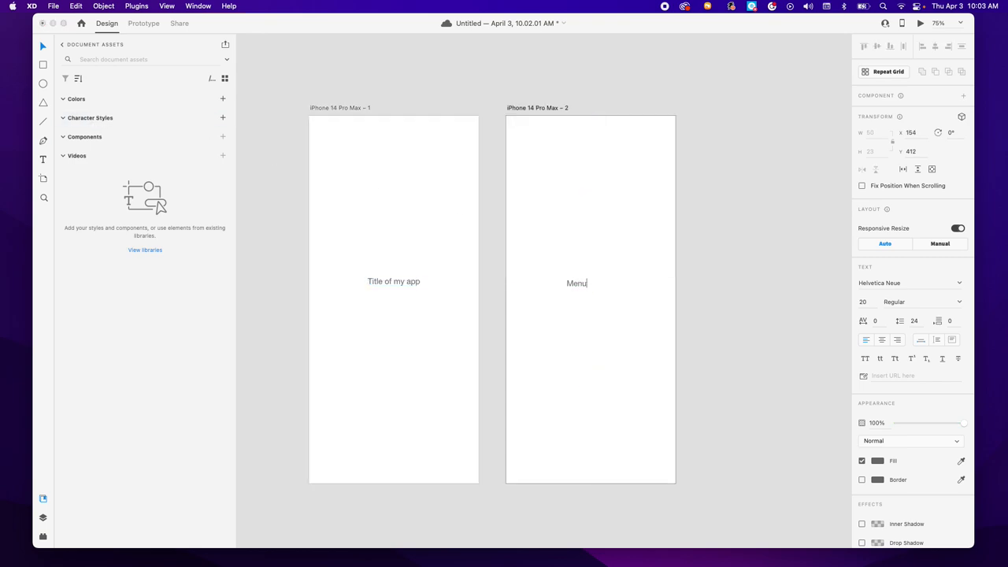
key(Escape)
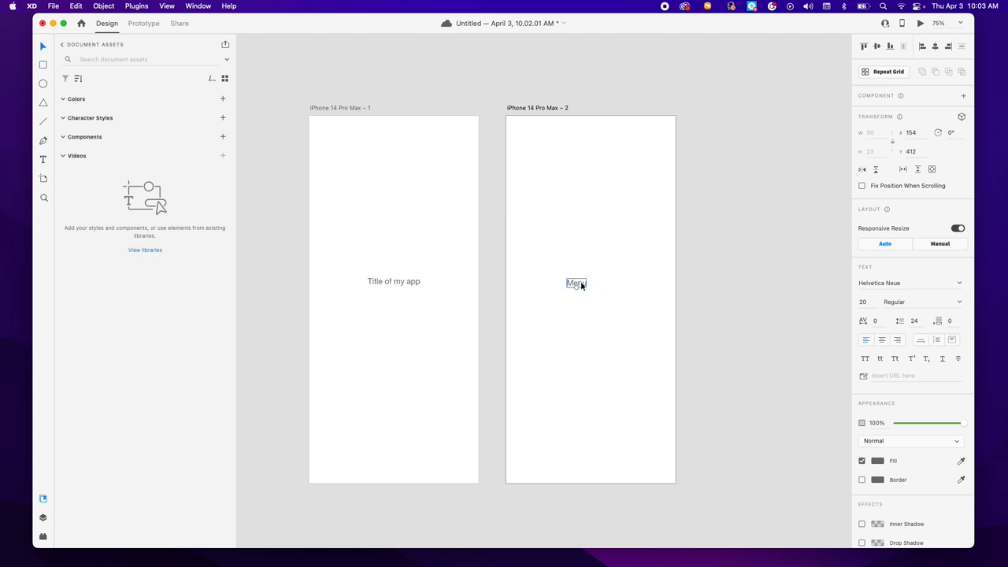
drag(580, 284, 590, 288)
click(601, 348)
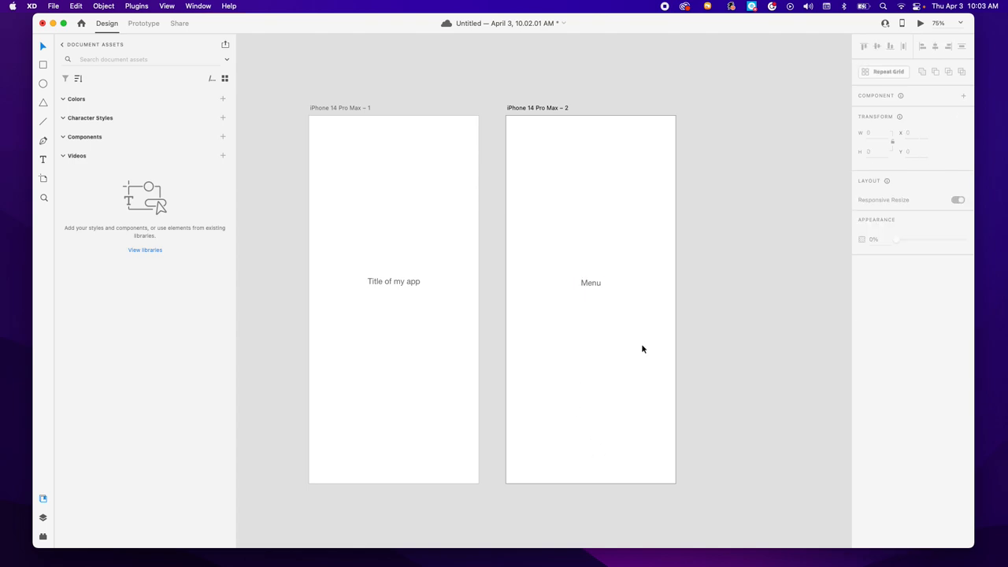
- Move the "Menu" text up to Y about 183 on the second artboard and change its wording to "Option 1"
drag(642, 344, 483, 355)
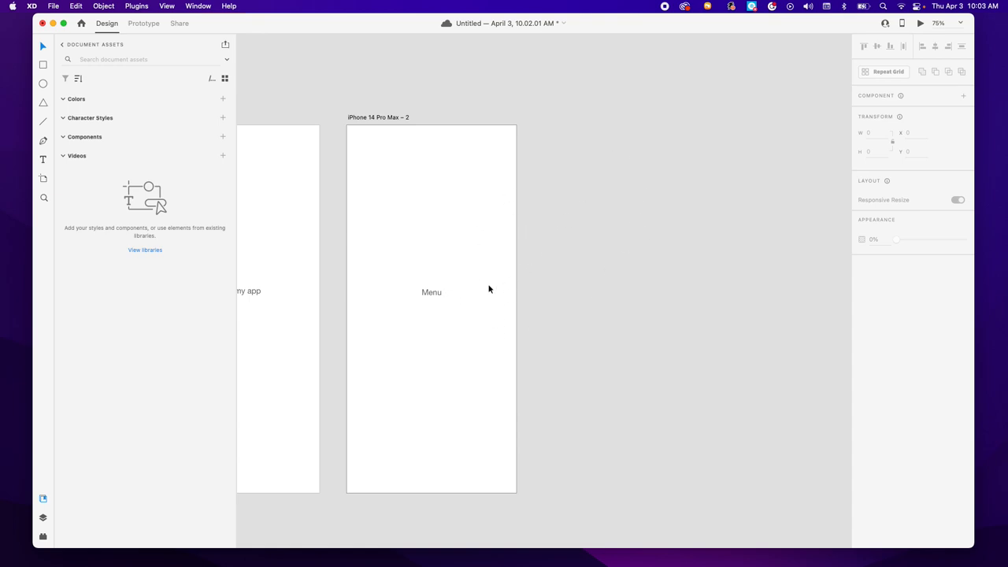
scroll(488, 289, down, 5)
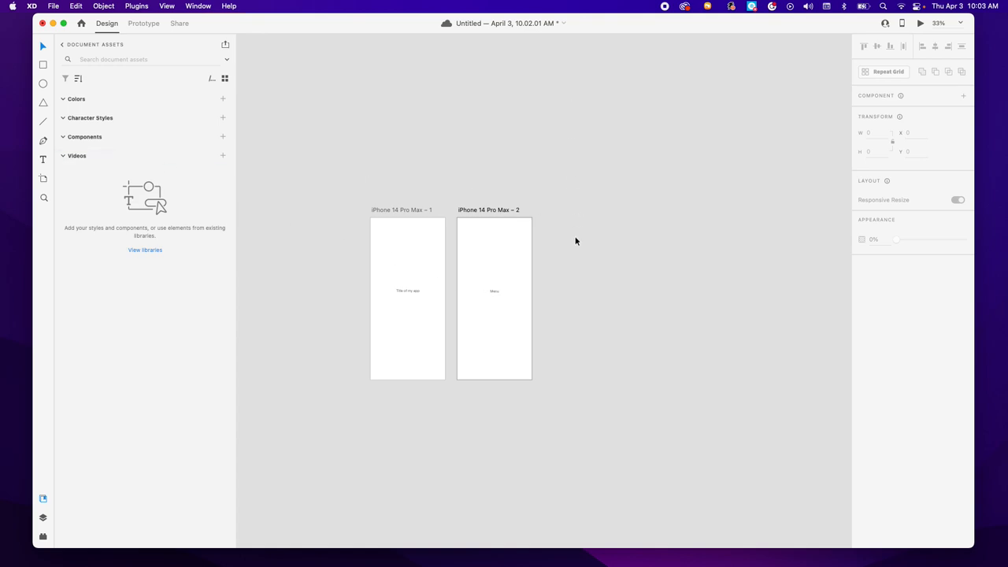
drag(494, 293, 494, 251)
double_click(494, 251)
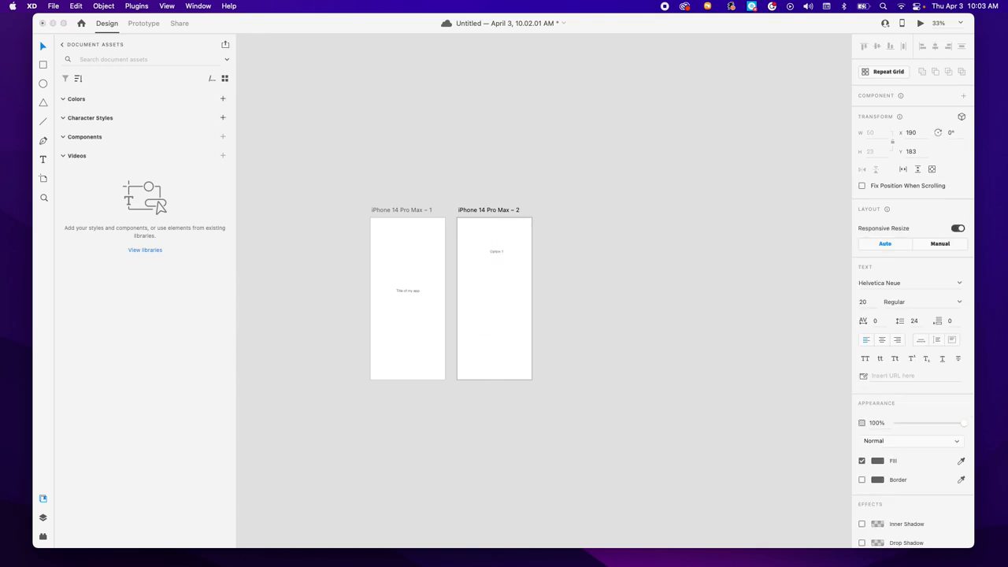
- Set the font size of the "Option 1" text to 50
key(super+1)
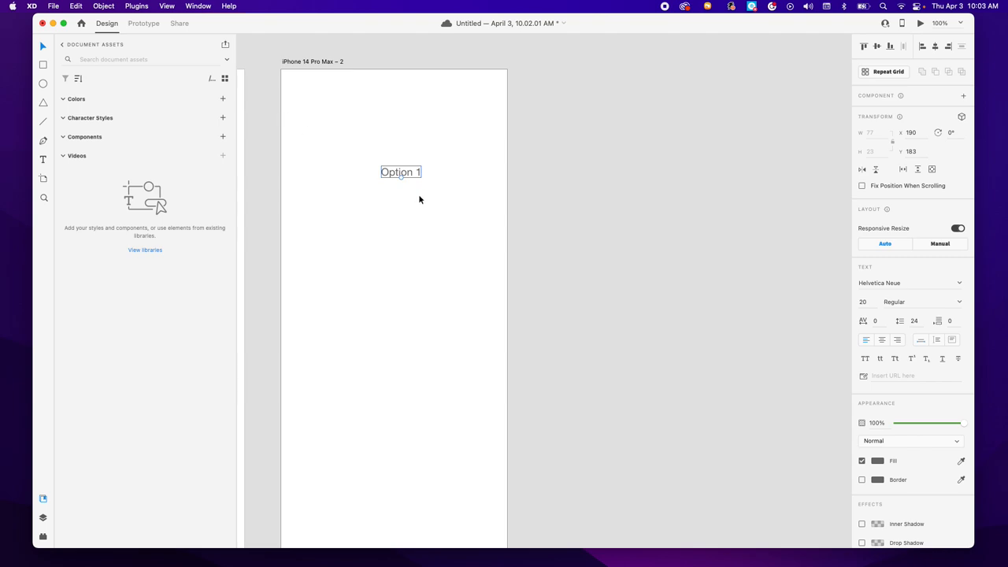
double_click(406, 170)
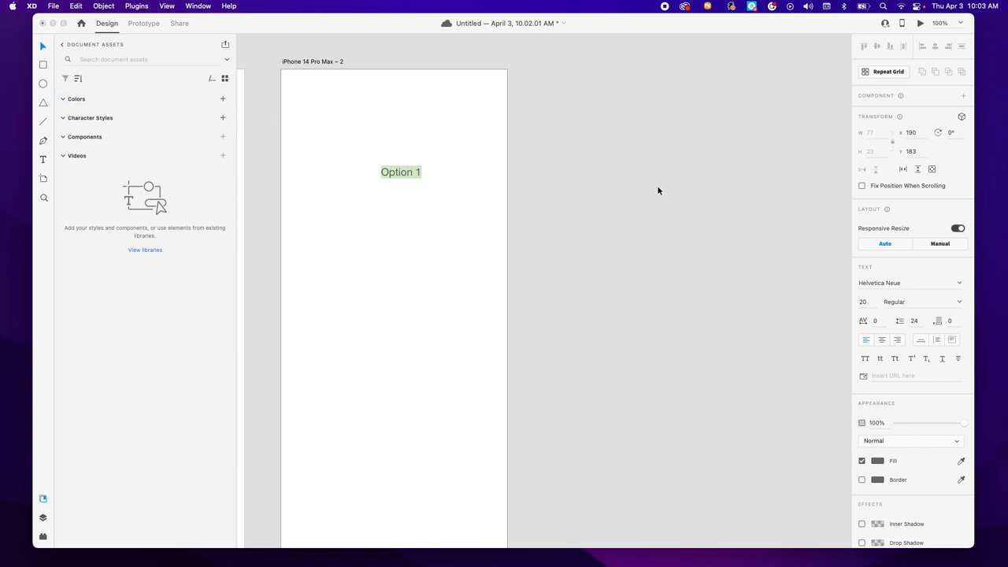
click(863, 303)
text(50)
key(Tab)
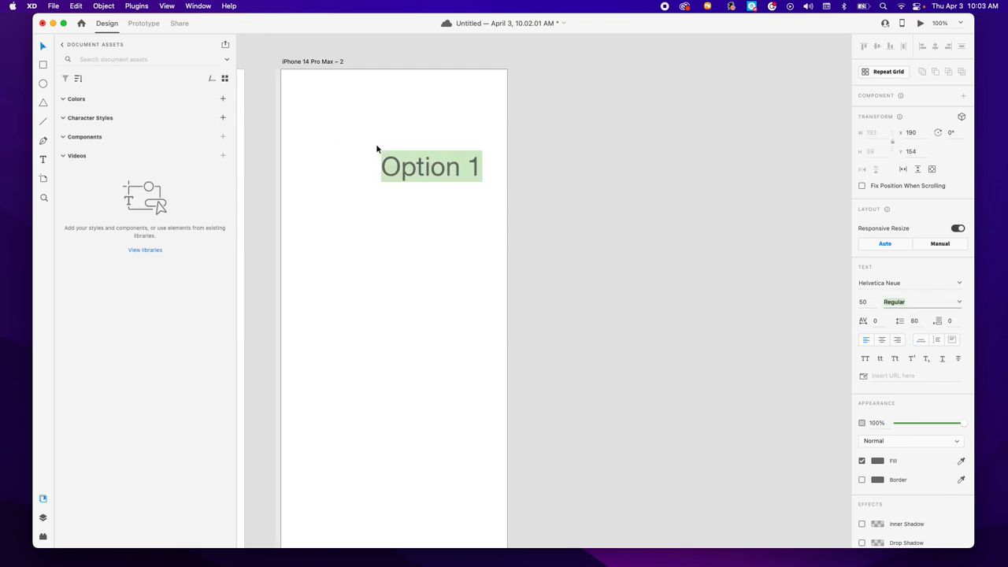
- Centre "Option 1" near the top of the second artboard and place four copies of it in a column below
drag(445, 169, 409, 108)
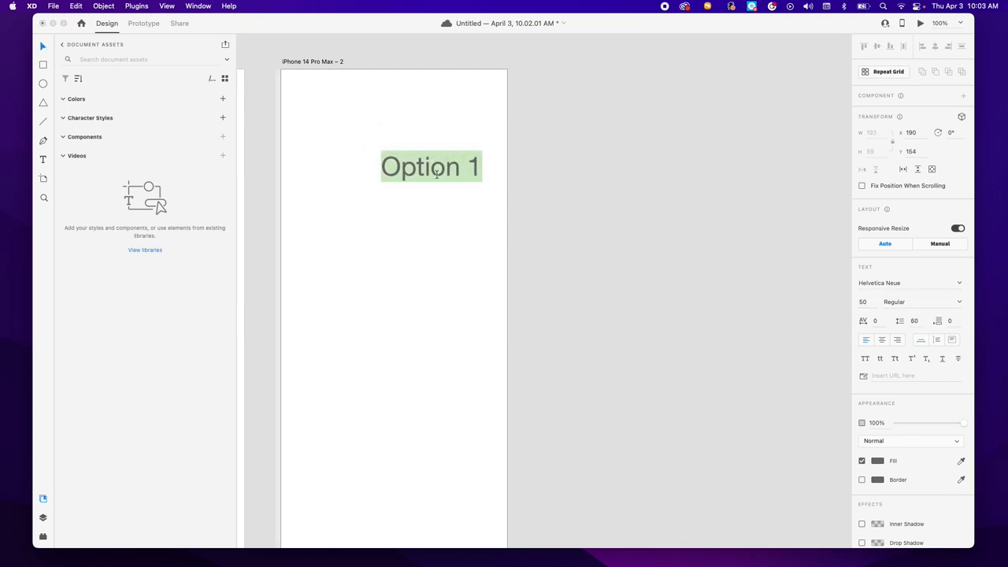
click(394, 127)
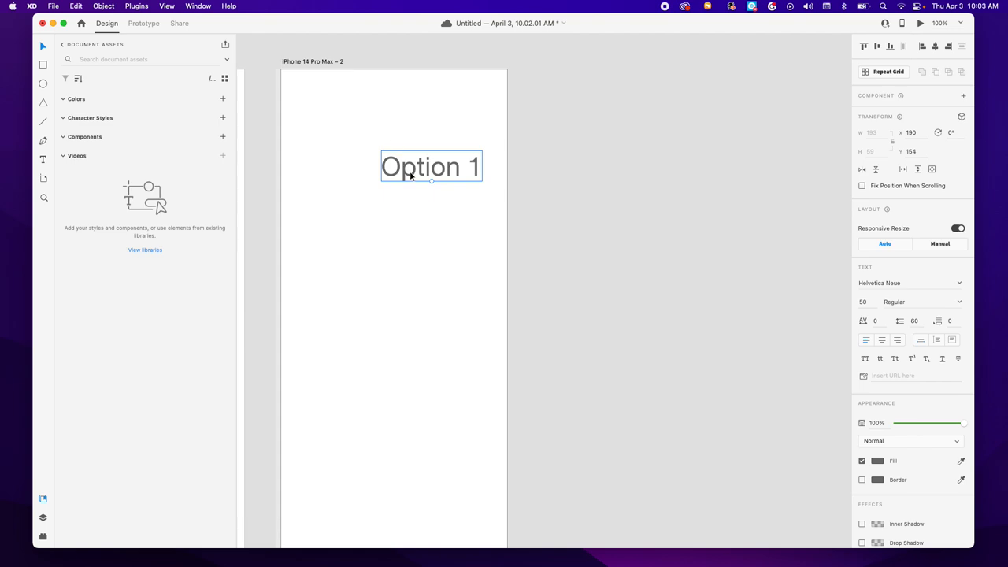
drag(411, 175, 378, 438)
scroll(406, 387, down, 2)
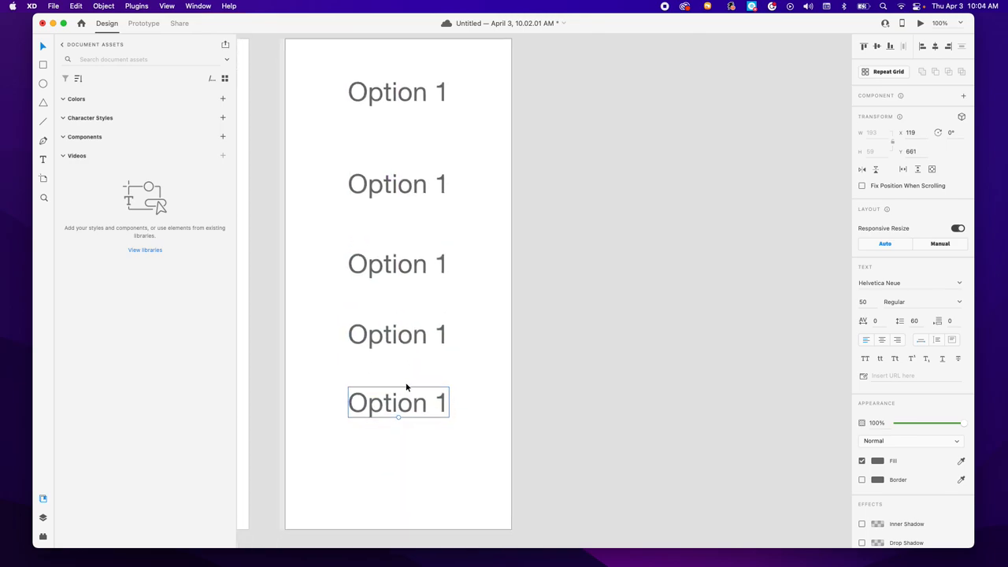
- Renumber the second and third entries in the column to "Option 2" and "Option 3"
key(super+0)
double_click(692, 197)
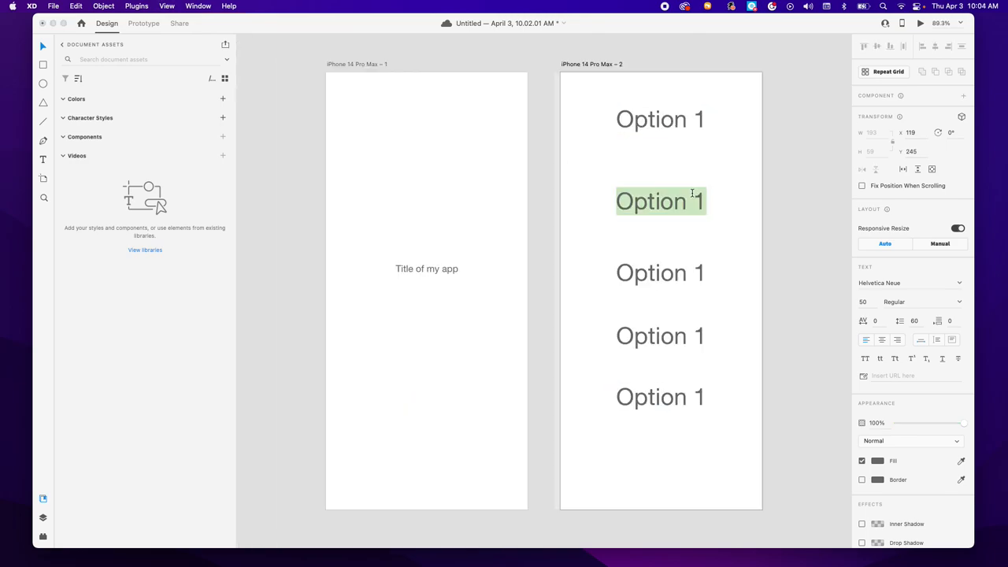
double_click(693, 196)
text(2)
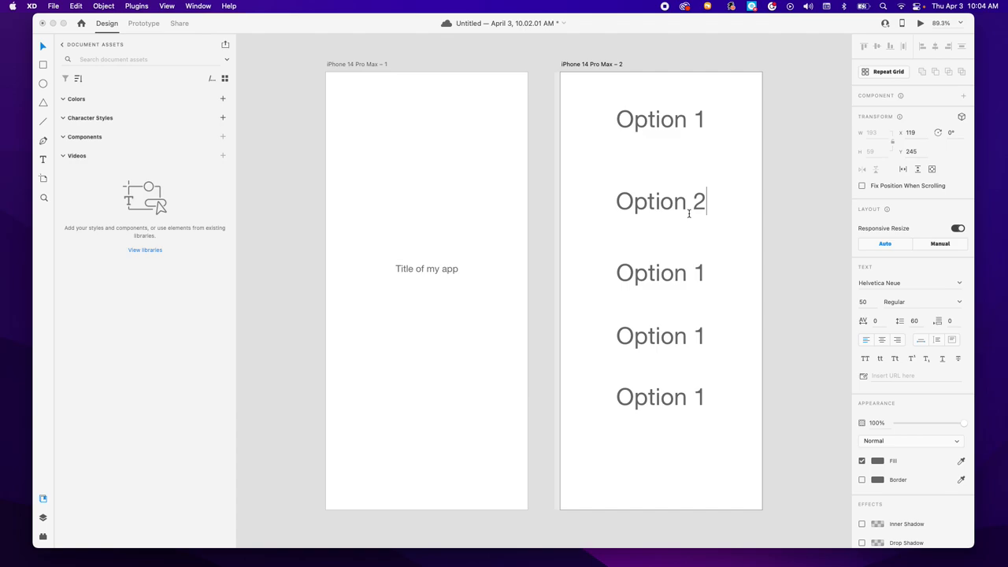
key(Escape)
double_click(698, 275)
double_click(698, 276)
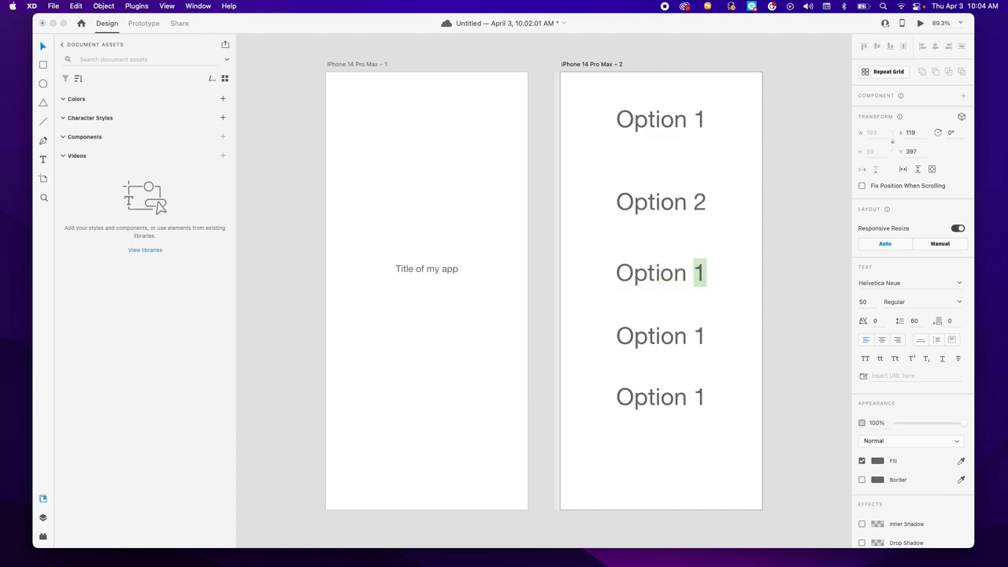
text(3)
- Renumber the fourth and fifth entries in the column to "Option 4" and "Option 5"
double_click(699, 337)
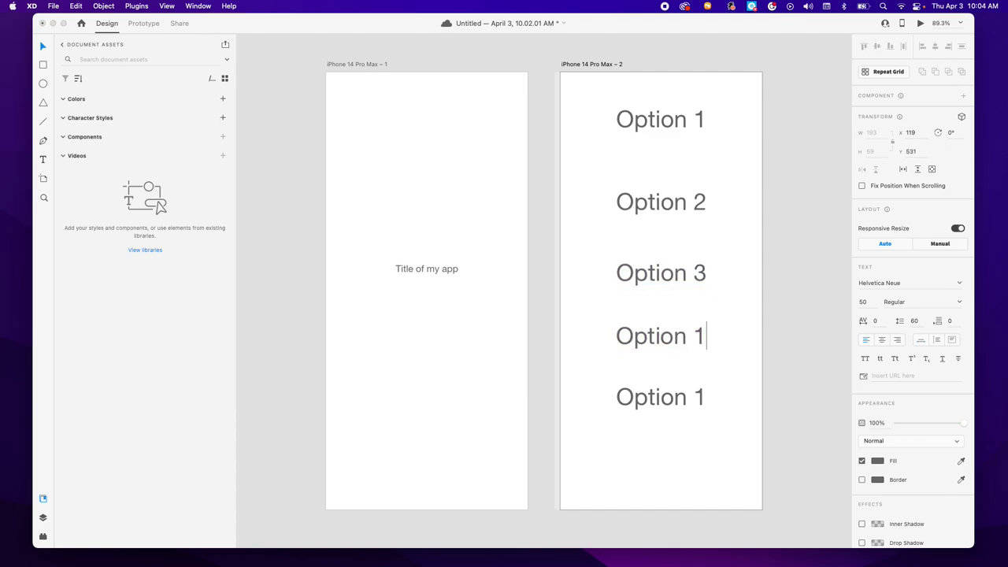
double_click(699, 337)
text(4)
double_click(697, 397)
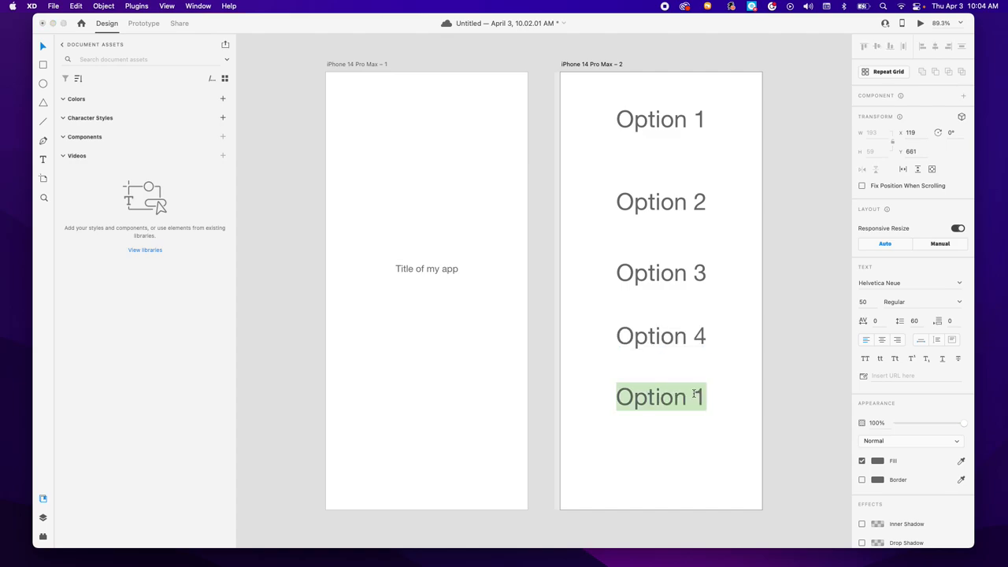
click(707, 397)
double_click(700, 396)
text(5)
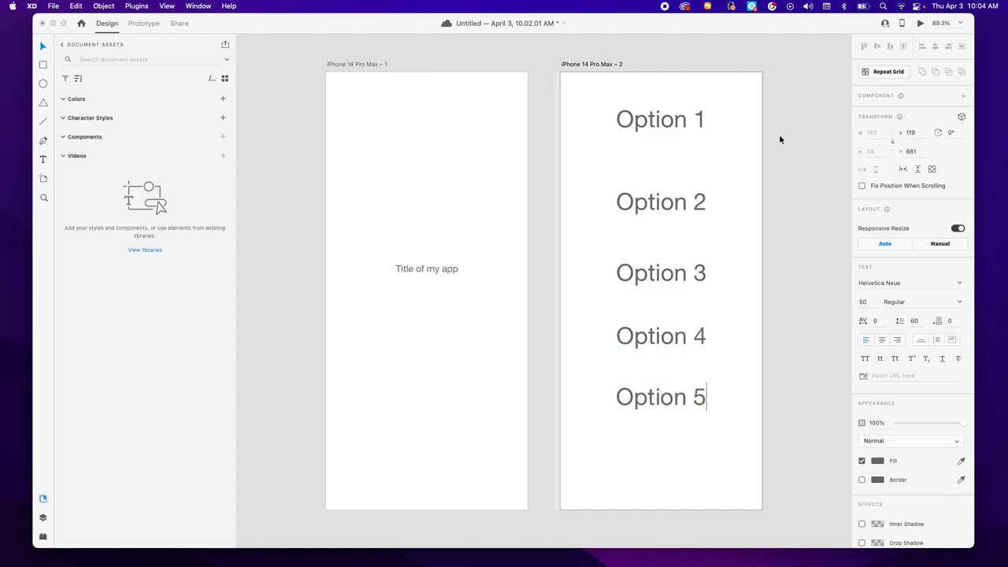
click(687, 397)
key(Escape)
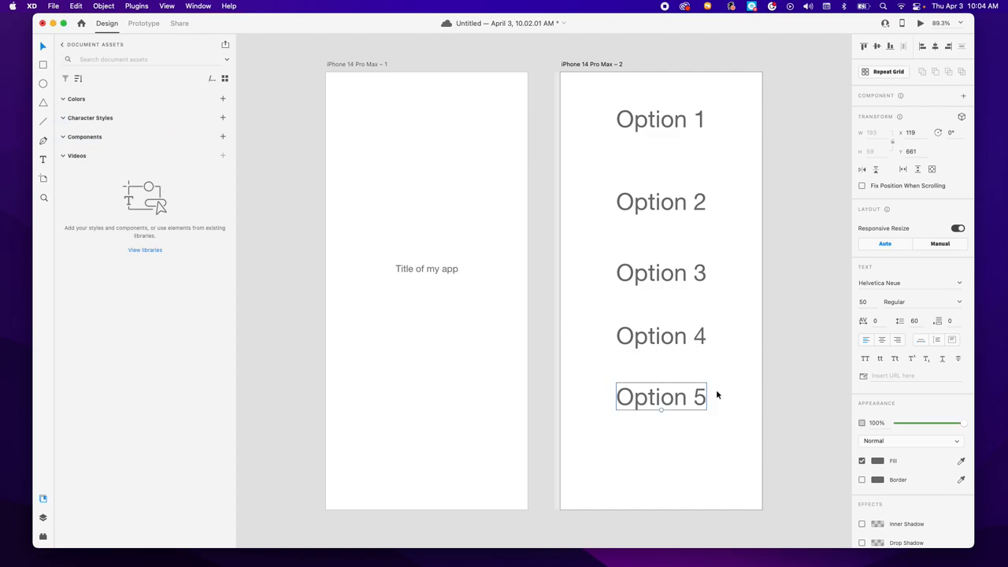
- Spread out the menu entries: lower Option 5 to Y about 776, Option 4 to about 587, Option 3 slightly, and raise Option 2 to about 229
drag(685, 397, 689, 451)
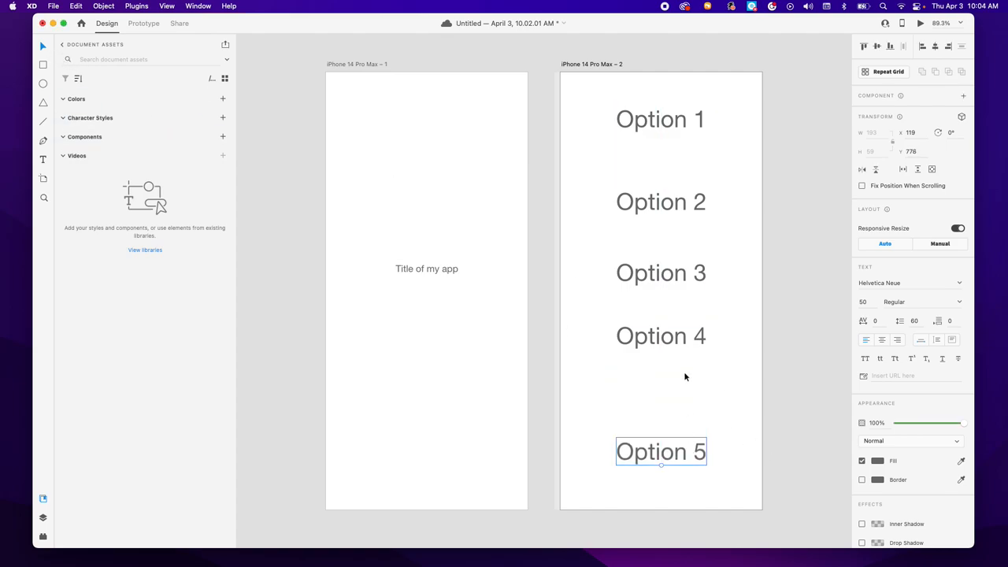
drag(686, 336, 690, 362)
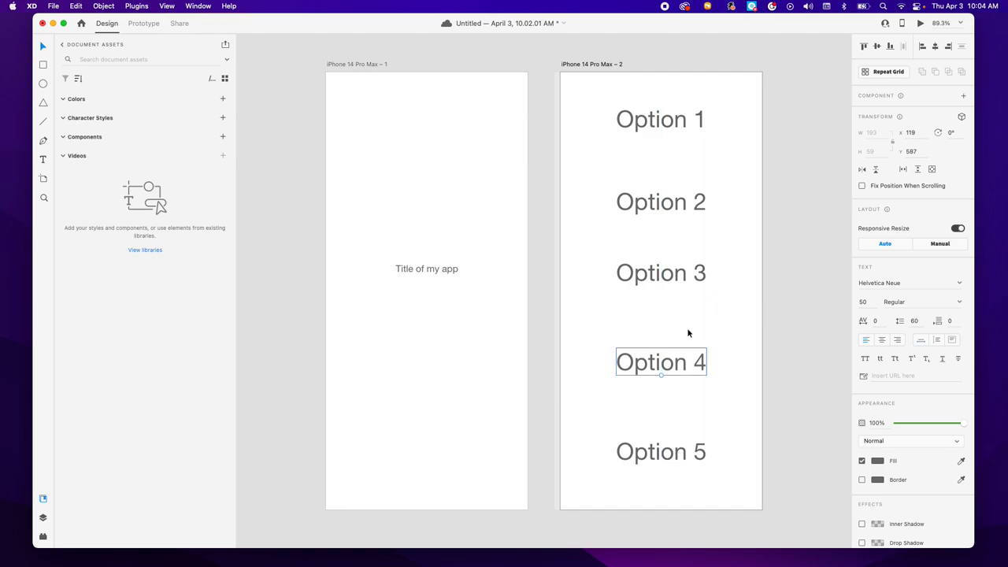
click(684, 268)
drag(684, 267, 682, 284)
drag(682, 207, 681, 196)
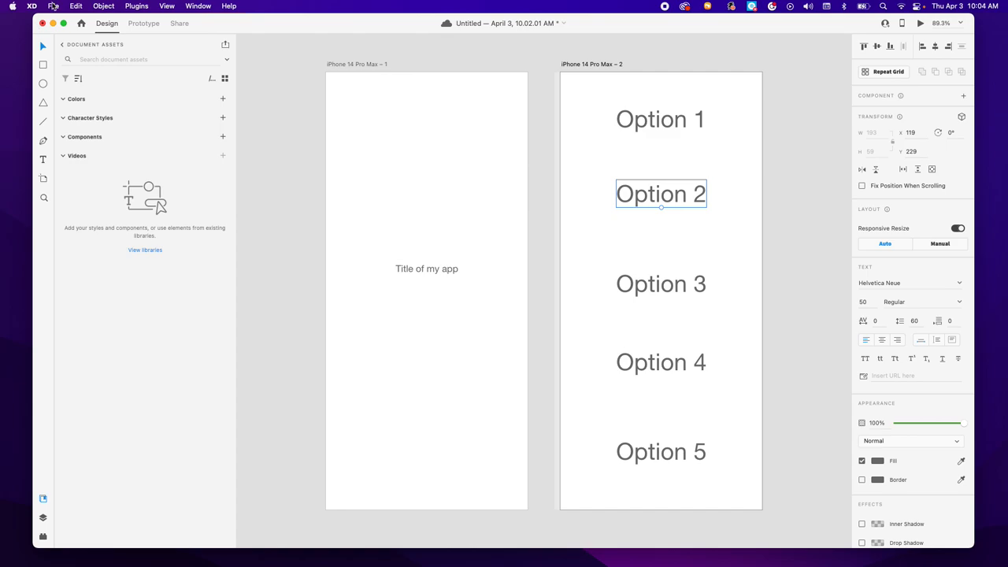
- Draw a horizontal divider line about 348 wide between Option 1 and Option 2 and place copies between the remaining menu entries
click(43, 122)
drag(583, 156, 745, 156)
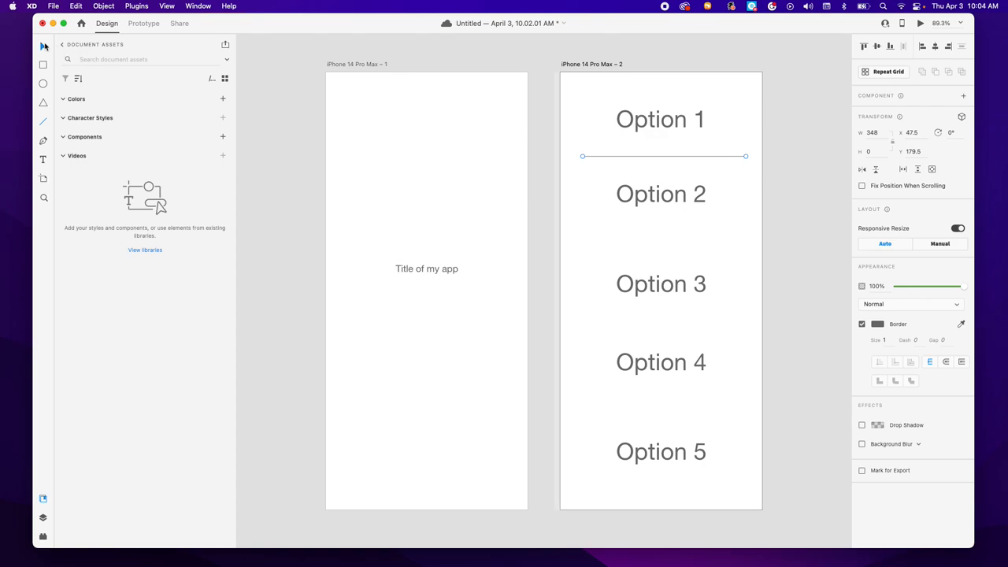
drag(716, 160, 724, 406)
click(777, 419)
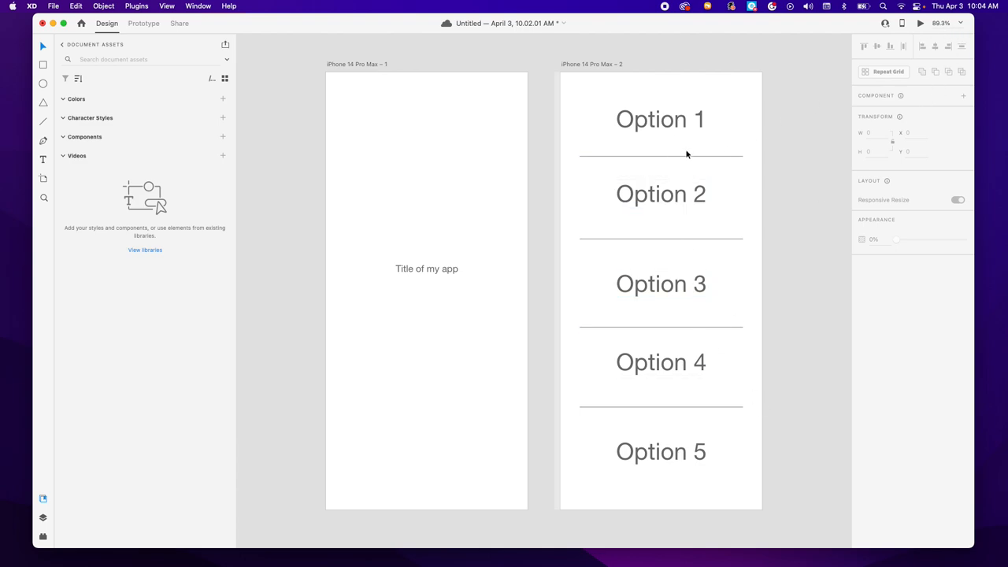
- Add an iPhone 14 Pro Max artboard beside the menu screen and move it above the row to Y about -1242
scroll(759, 169, right, 3)
scroll(613, 188, down, 5)
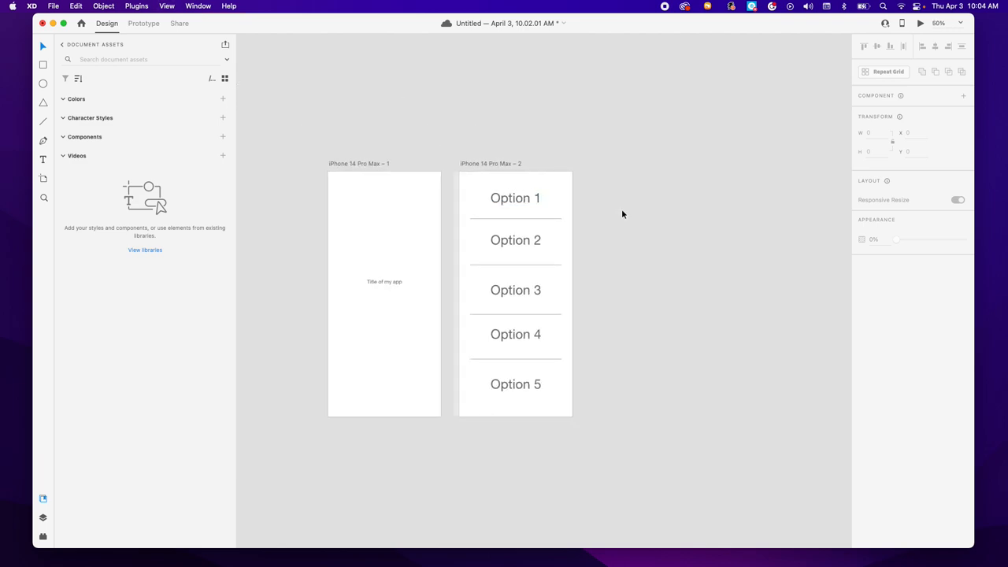
click(44, 179)
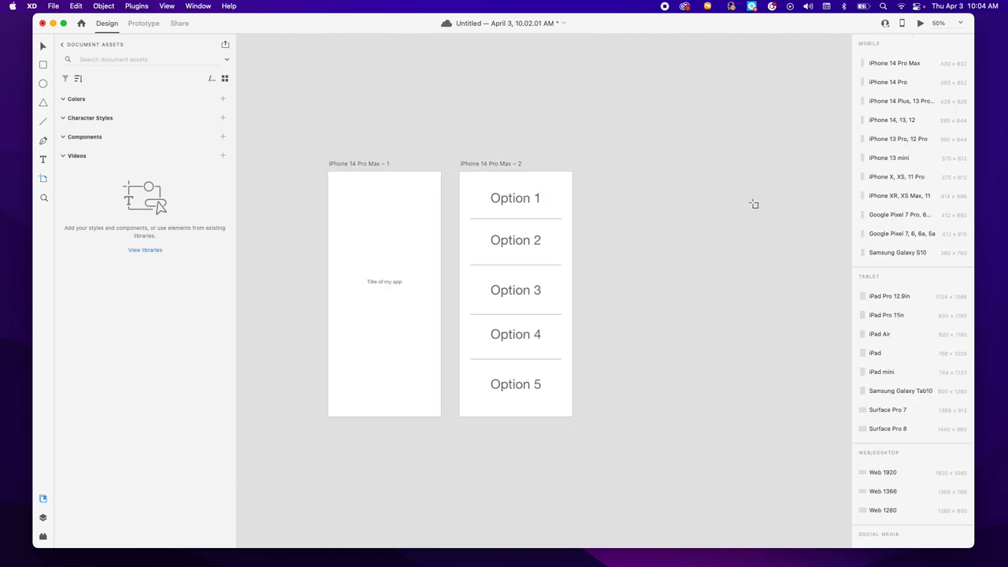
click(659, 172)
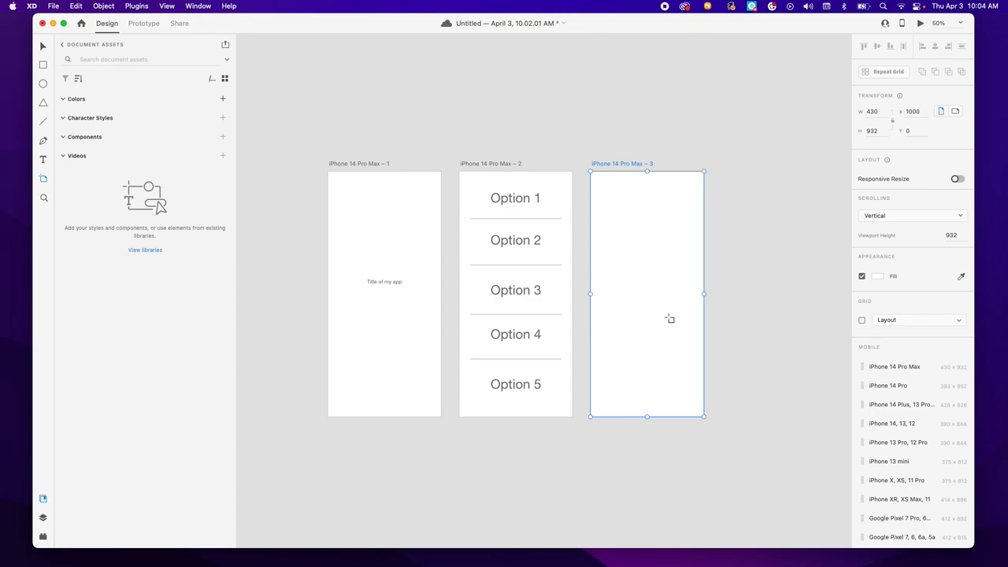
key(super+minus)
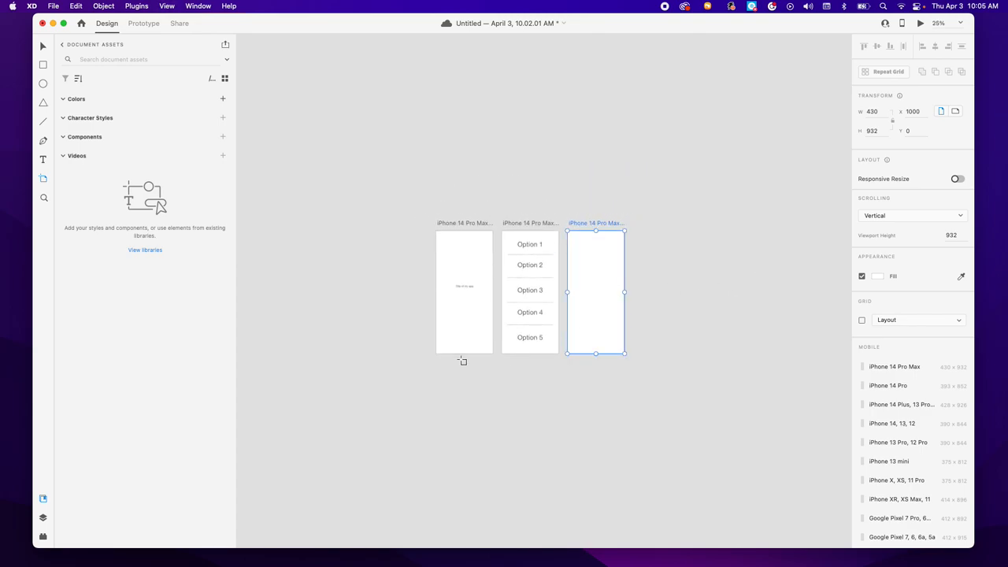
click(43, 46)
drag(572, 289, 592, 142)
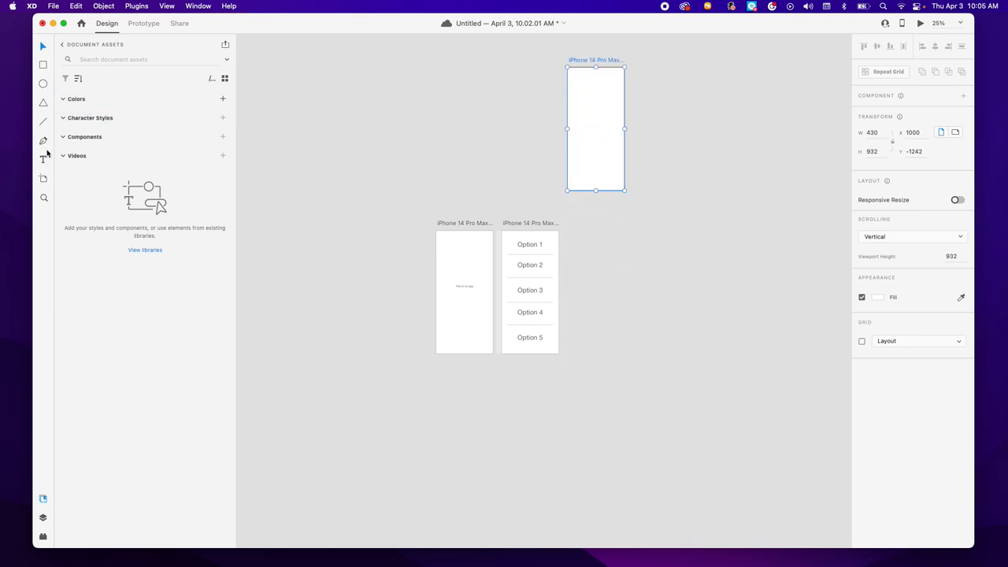
- Add two more iPhone 14 Pro Max artboards in the row after the menu screen
click(43, 180)
click(601, 270)
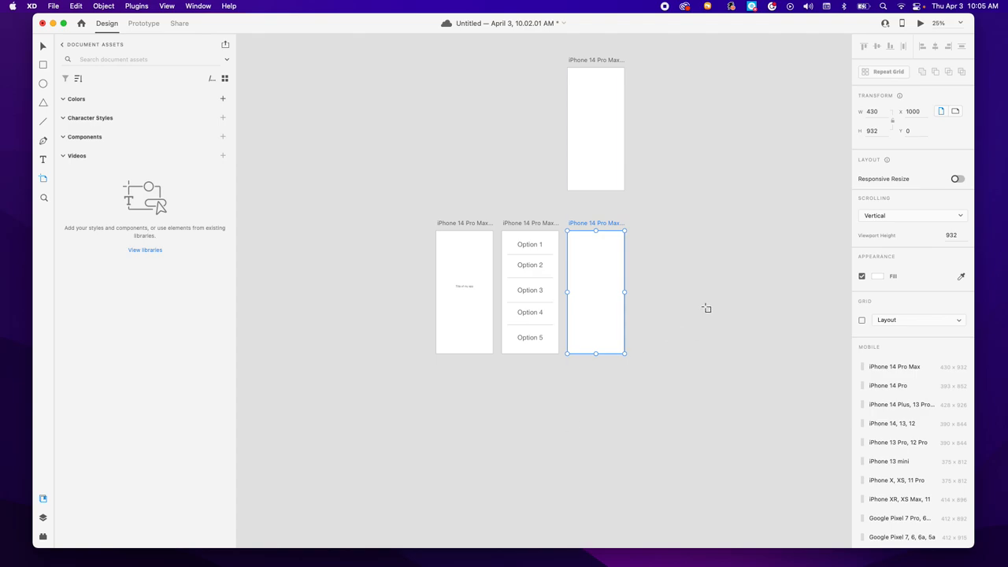
click(664, 291)
- Move the last artboard of the row below the third one and lower the upper blank artboard to Y about -1126
click(43, 47)
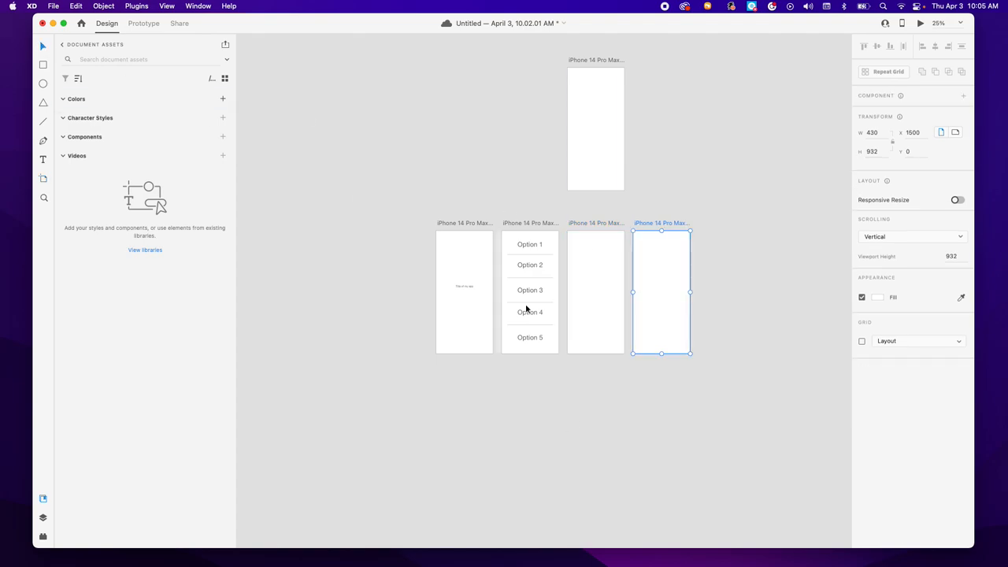
drag(664, 260, 597, 401)
drag(614, 156, 615, 174)
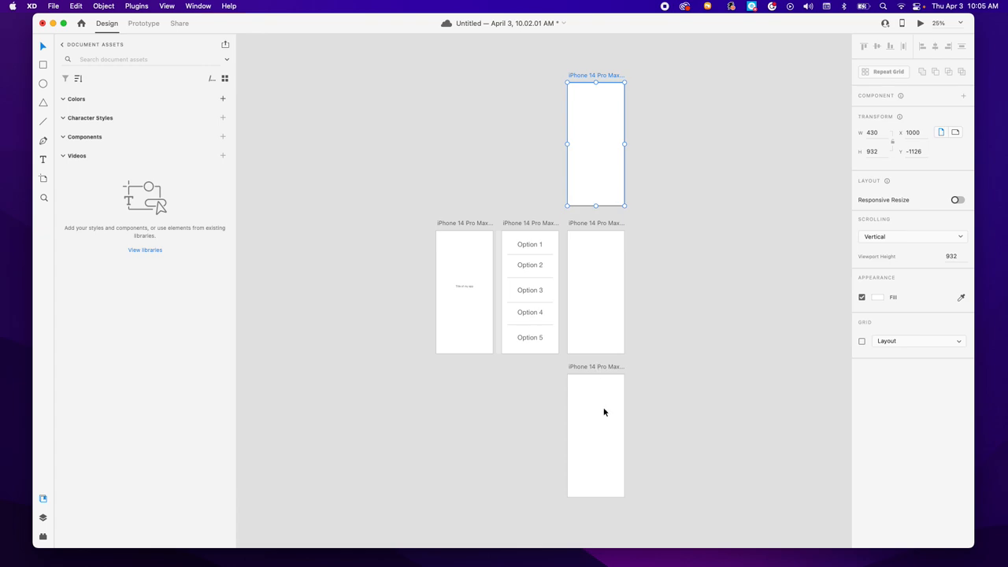
- Lower the Option 2 menu entry slightly to Y 232
click(540, 266)
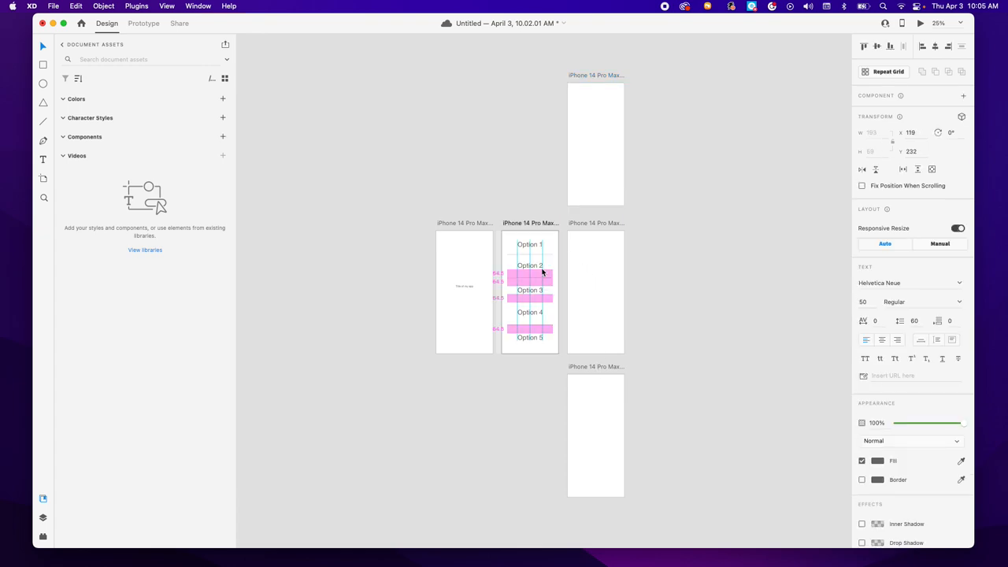
click(654, 266)
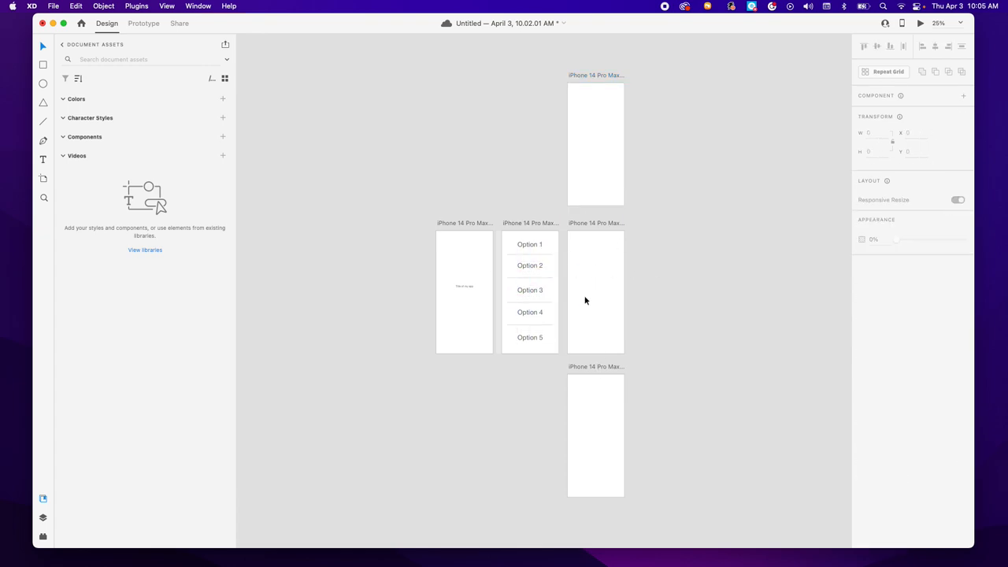
- Set the font size of "Title of my app" on the first artboard to 50
click(464, 288)
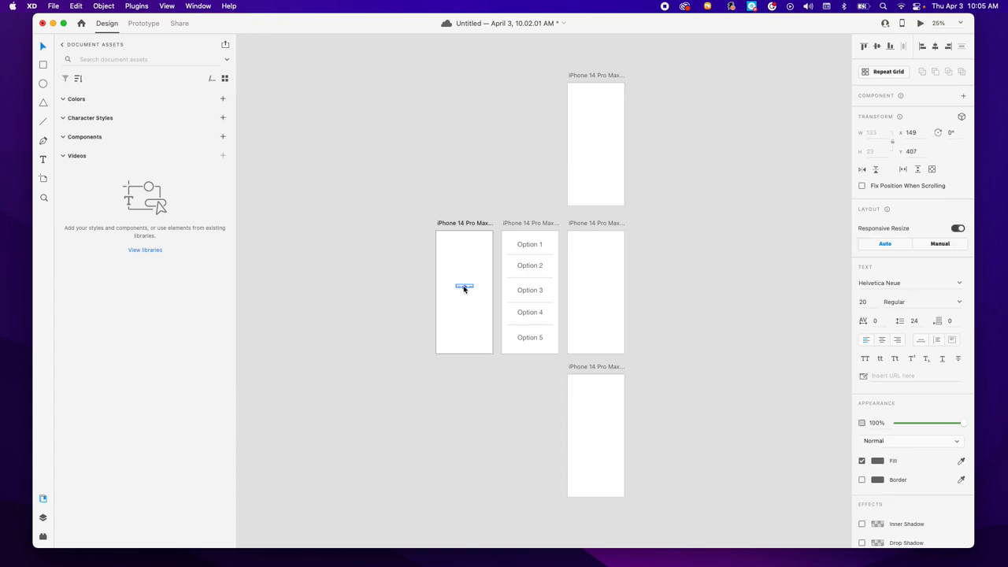
click(862, 302)
text(50)
key(Return)
- Copy the title text to the top of the third artboard and change the copy to "Option 3"
drag(479, 288, 601, 243)
double_click(603, 245)
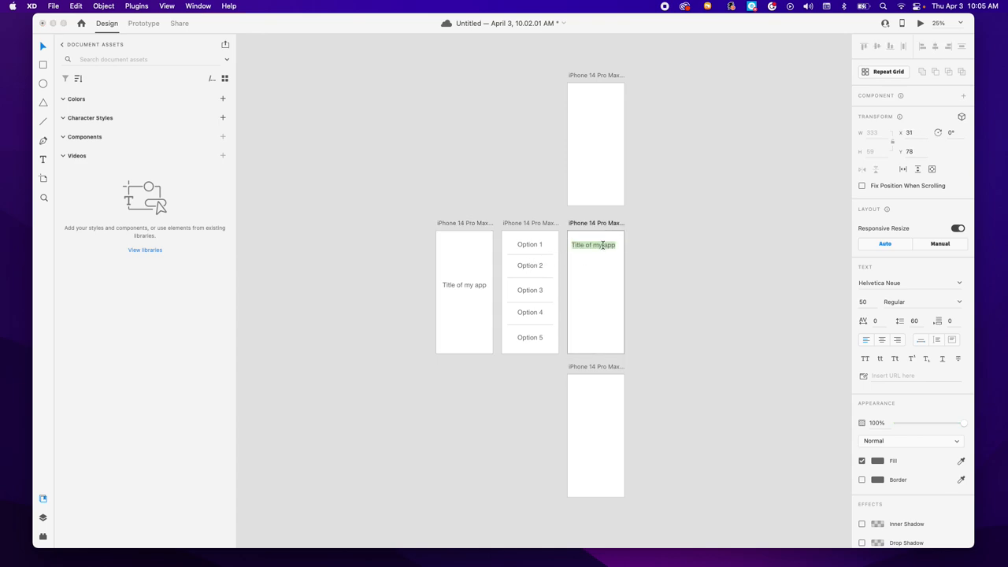
text(Option 3)
key(Escape)
drag(591, 248, 601, 247)
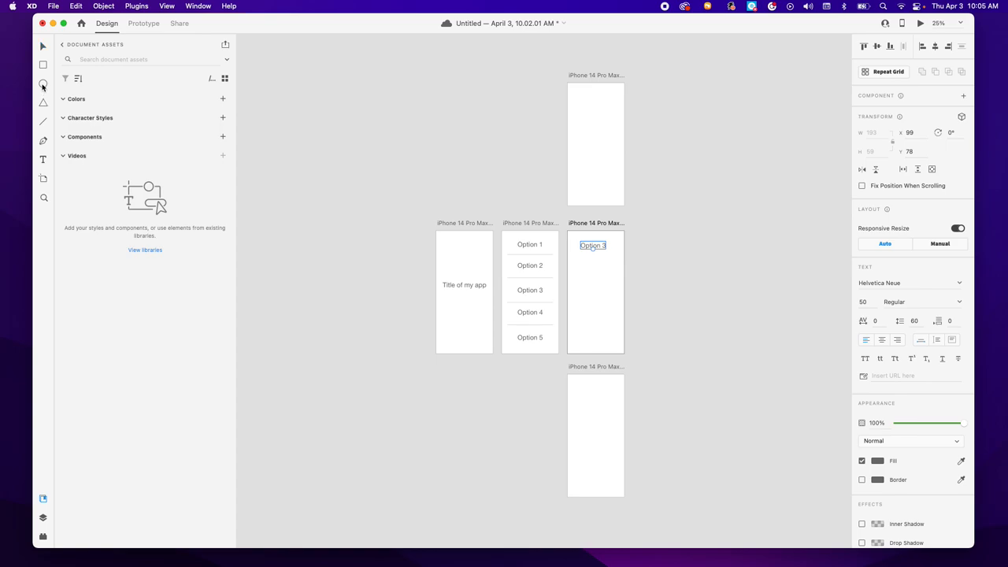
- Draw a 430 × 298 rectangle across the top of the third artboard around the heading and fill it with #D1D1D1
click(43, 86)
click(43, 64)
mouse_move(571, 232)
mouse_down()
mouse_move(634, 283)
mouse_move(622, 270)
mouse_up()
text(Option 3)
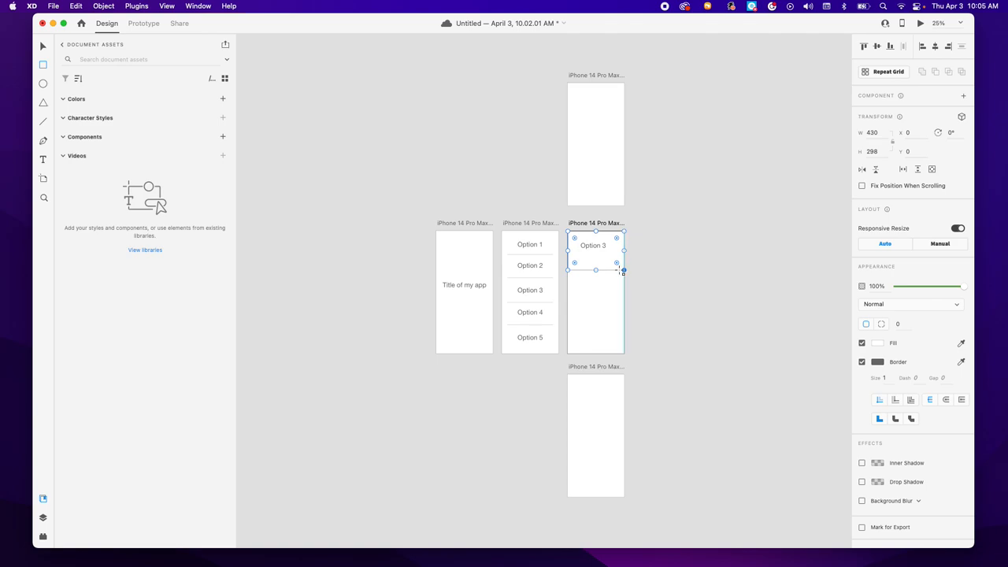
click(878, 344)
drag(810, 323, 741, 308)
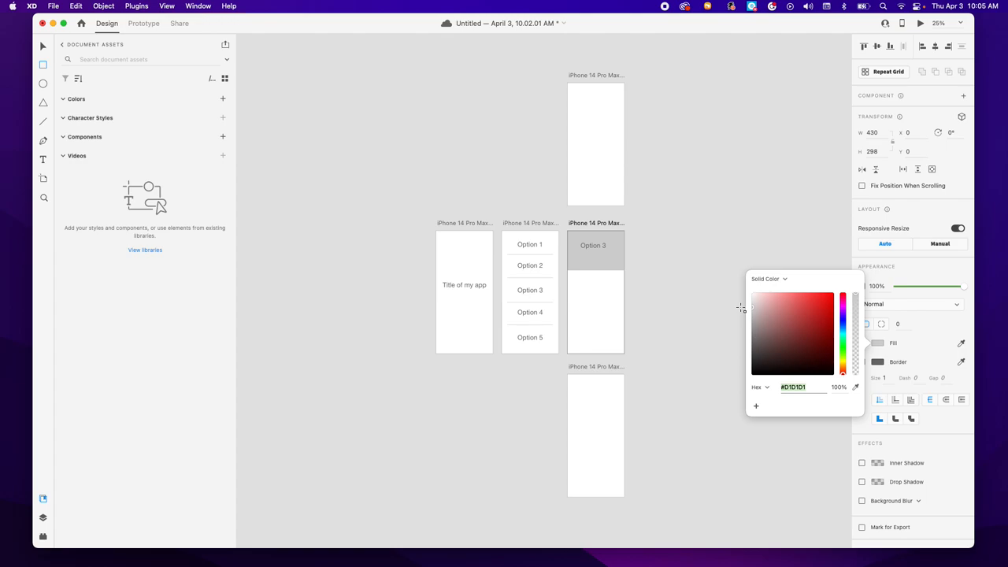
- Centre the Option 3 heading at X 119, Y 82 and shorten the grey header rectangle from its lower edge
click(42, 48)
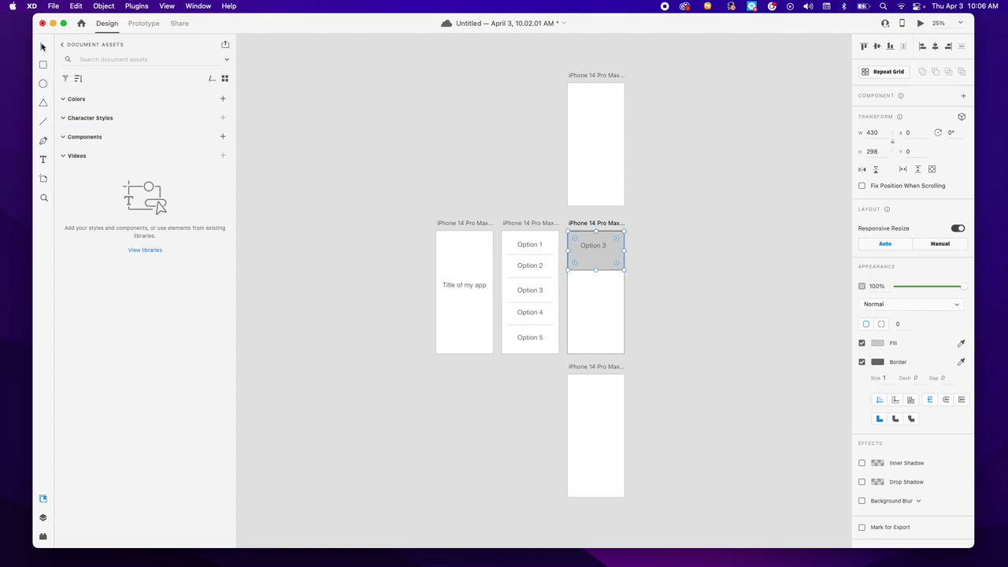
mouse_move(602, 249)
mouse_down()
mouse_move(595, 263)
mouse_move(606, 247)
mouse_up()
click(606, 267)
click(605, 252)
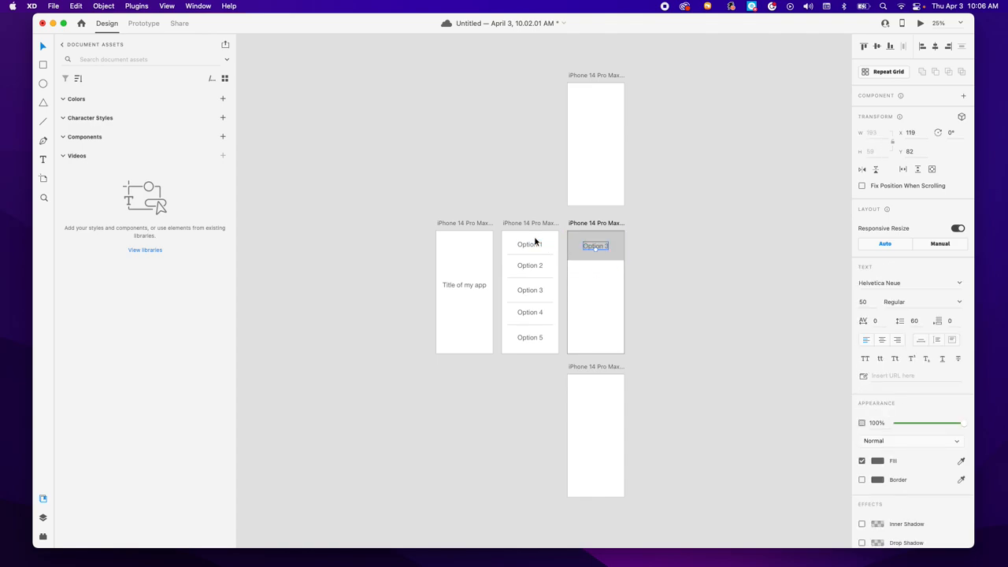
- Copy the heading below the grey header and replace its text with "Intro" and a second line "asdfnzxcnvpi aosdn,m xc"
key(alt)
drag(603, 247, 595, 275)
double_click(594, 273)
text(Int)
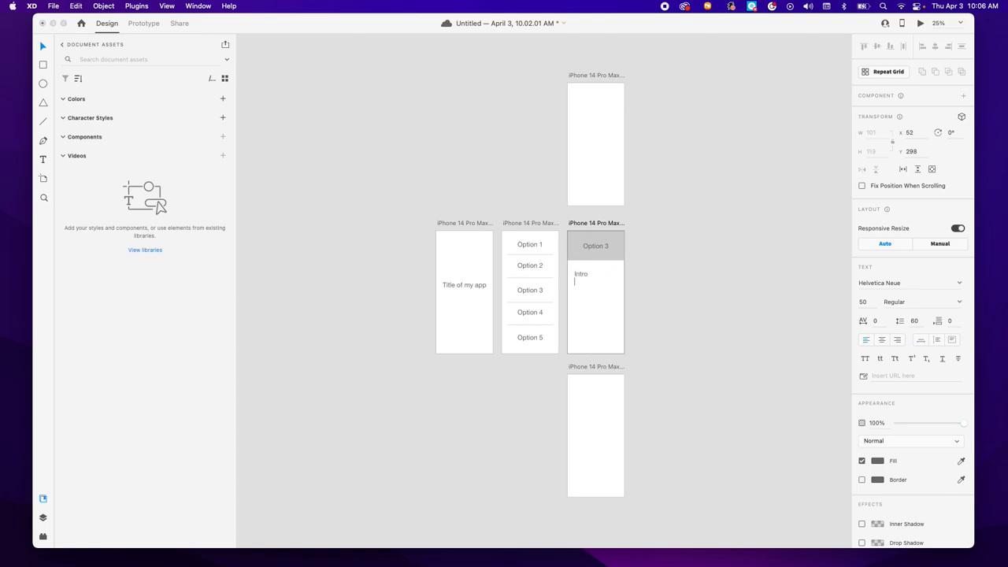
text(ro)
key(Return)
text(asdfnzxcnvpl aosdn,m xc)
click(44, 47)
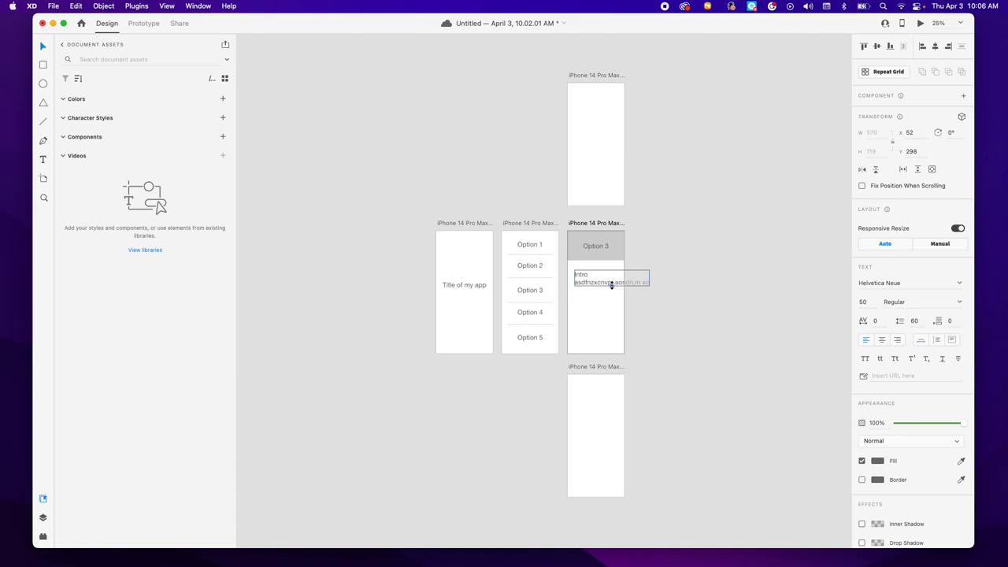
- Break the overflowing placeholder line under "Intro" before "aosdn,m xc" so it fits the artboard
drag(612, 285, 612, 305)
key(super+z)
double_click(617, 281)
key(Left)
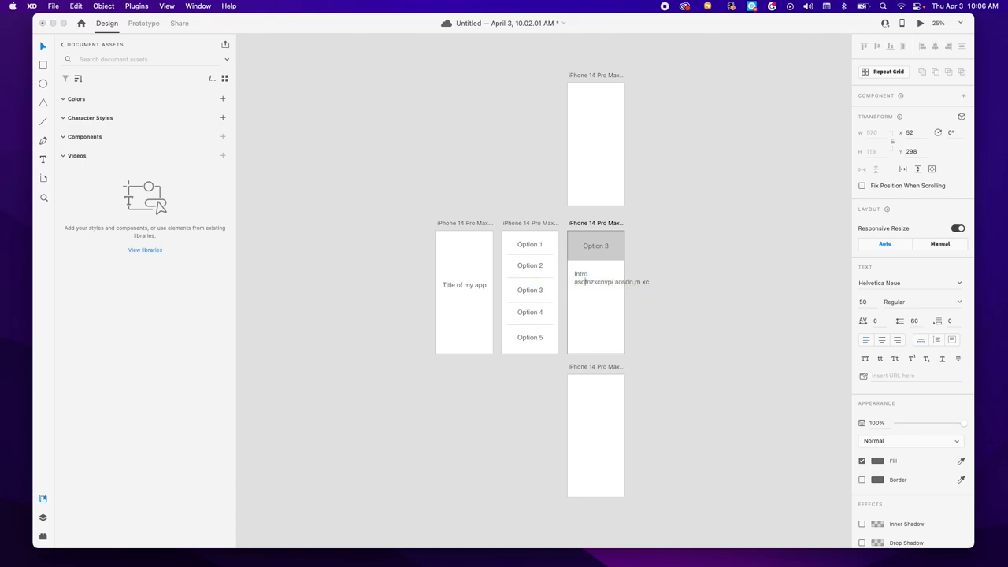
key(Return)
- Set the font size of the two placeholder lines under "Intro" to 35
double_click(580, 281)
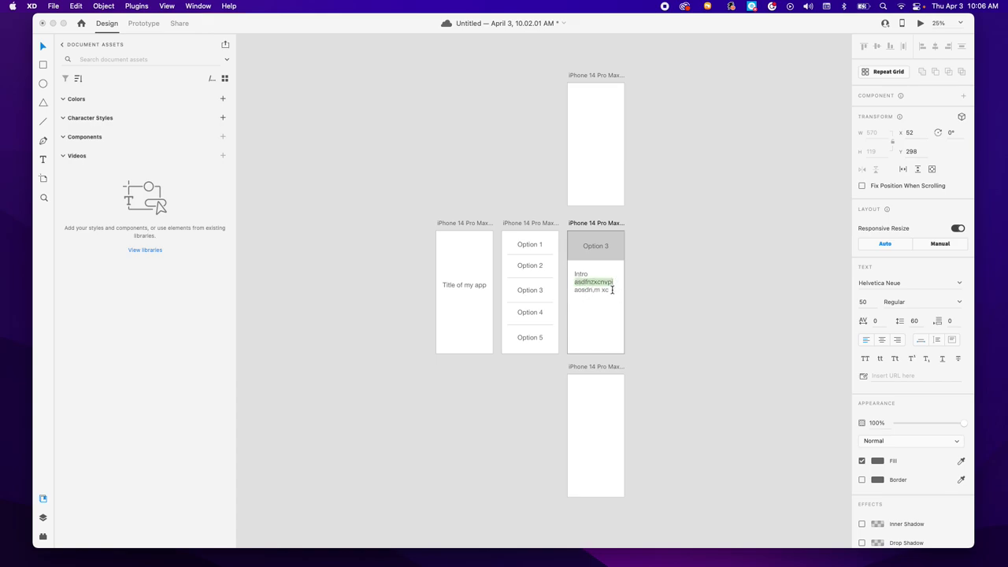
shift+click(611, 290)
click(863, 302)
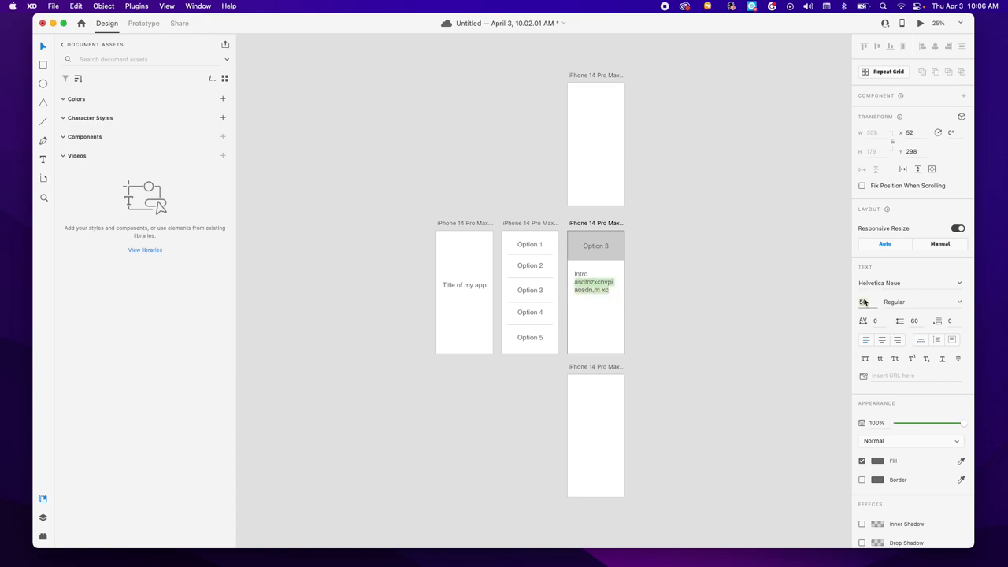
text(25)
key(Tab)
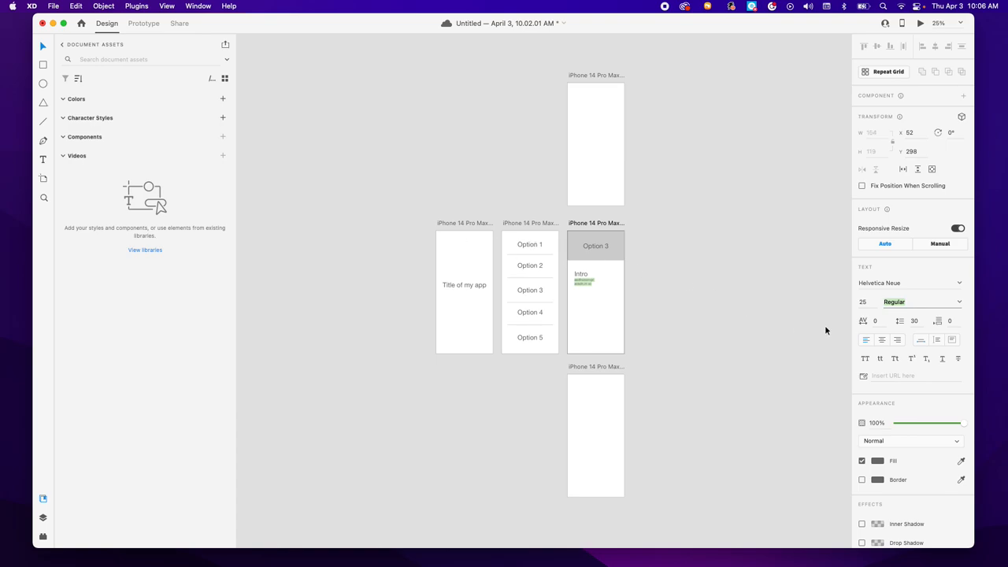
click(865, 303)
text(35)
key(Tab)
key(Escape)
key(Escape)
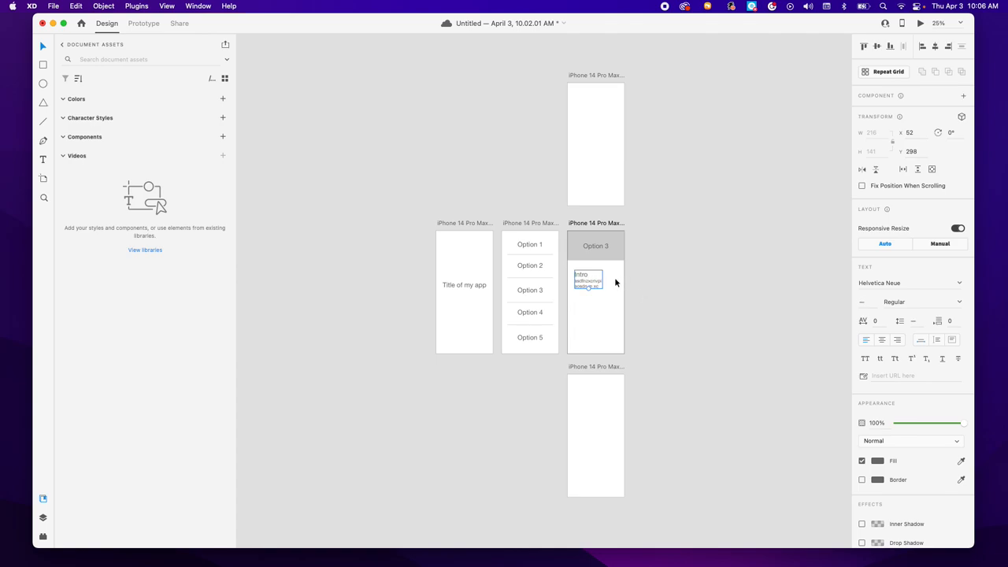
- Shift the Intro text block sideways and draw an empty rectangle about 350 × 364 below it
key(alt)
drag(598, 278, 615, 279)
click(43, 67)
drag(573, 297, 620, 345)
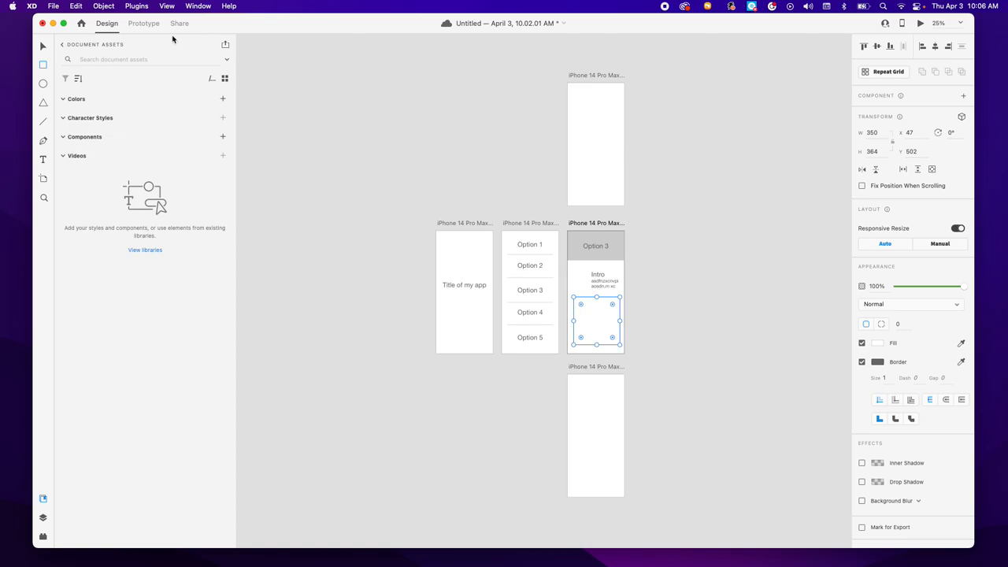
- Centre the empty rectangle horizontally on the artboard and align the Intro text block with its left edge at X 40
click(45, 46)
drag(601, 329, 600, 328)
drag(607, 274, 589, 277)
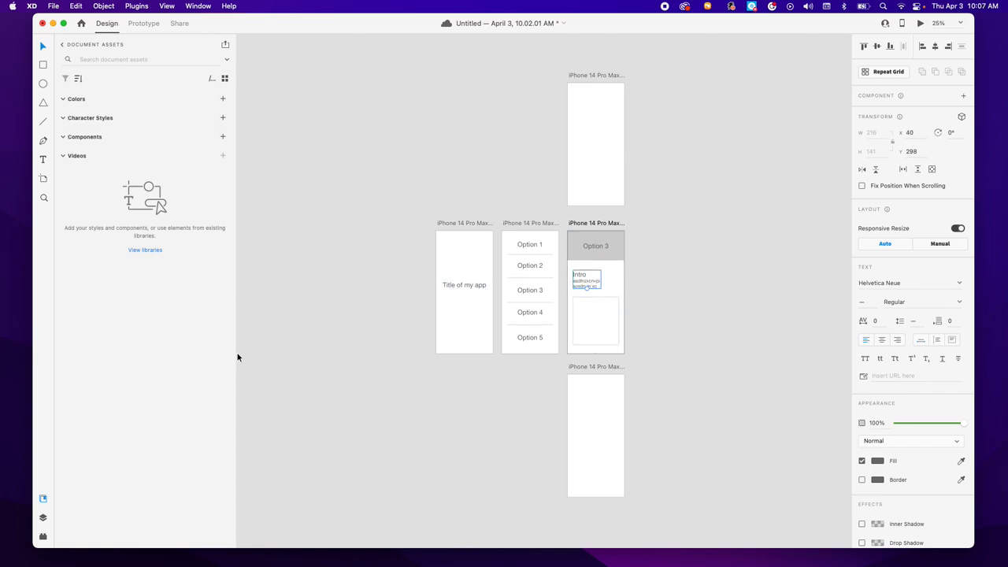
click(681, 292)
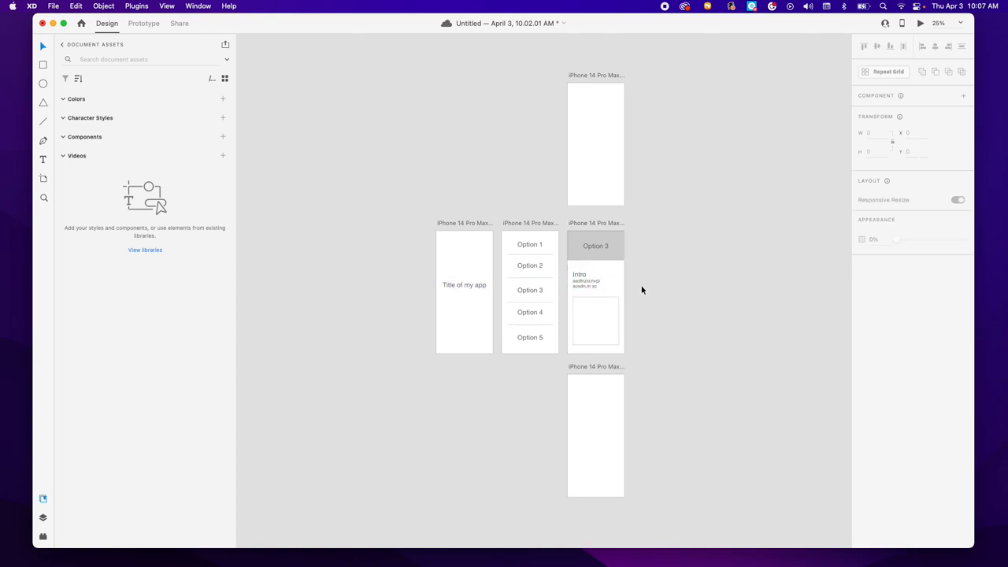
- Delete the two blank artboards below and above the Option 3 screen
click(617, 324)
click(607, 410)
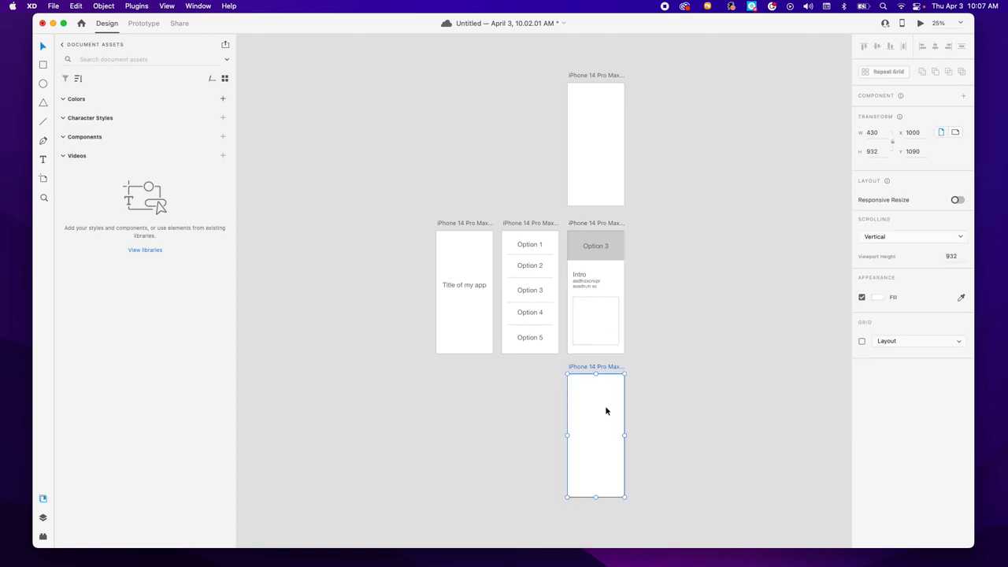
key(Delete)
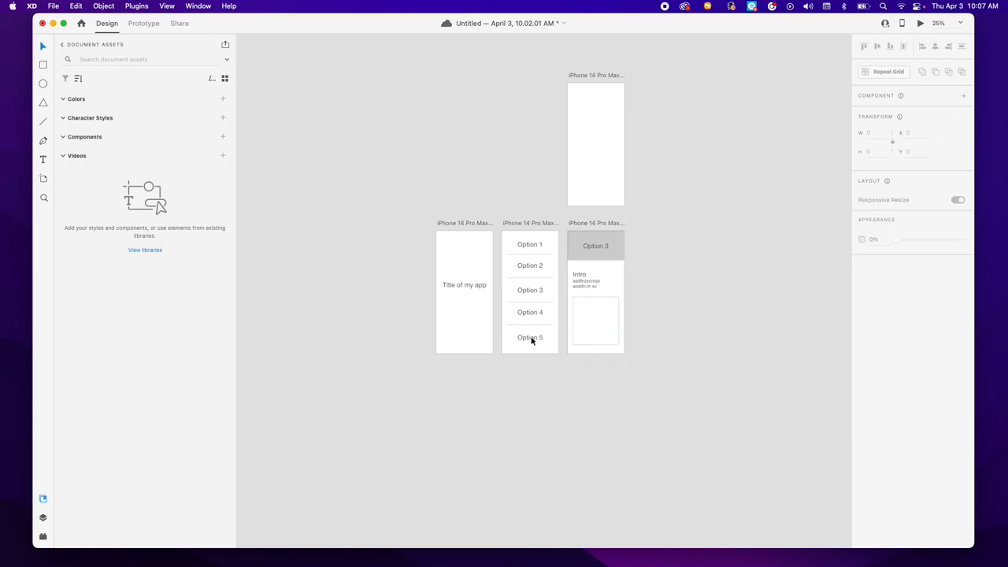
click(600, 171)
key(Delete)
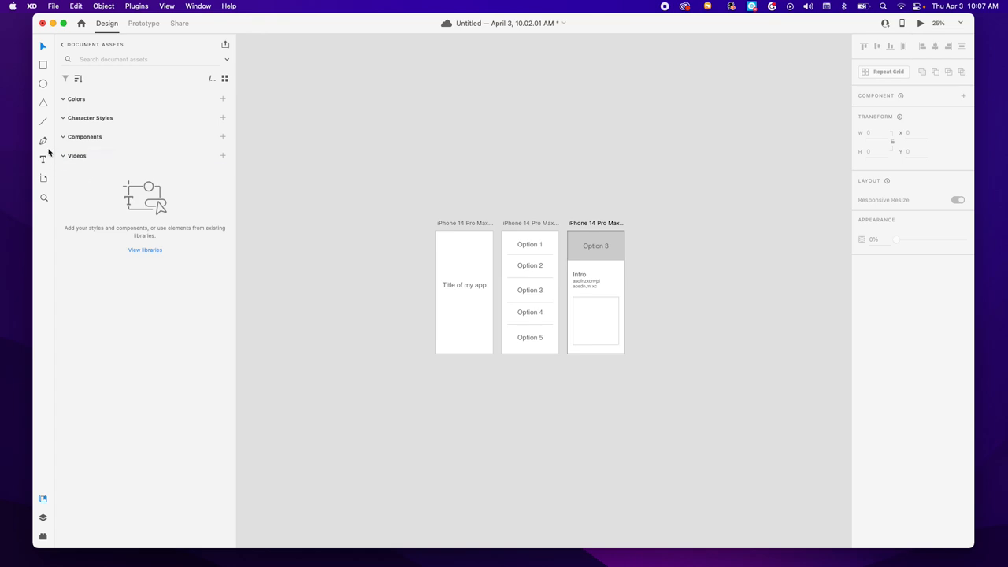
click(43, 178)
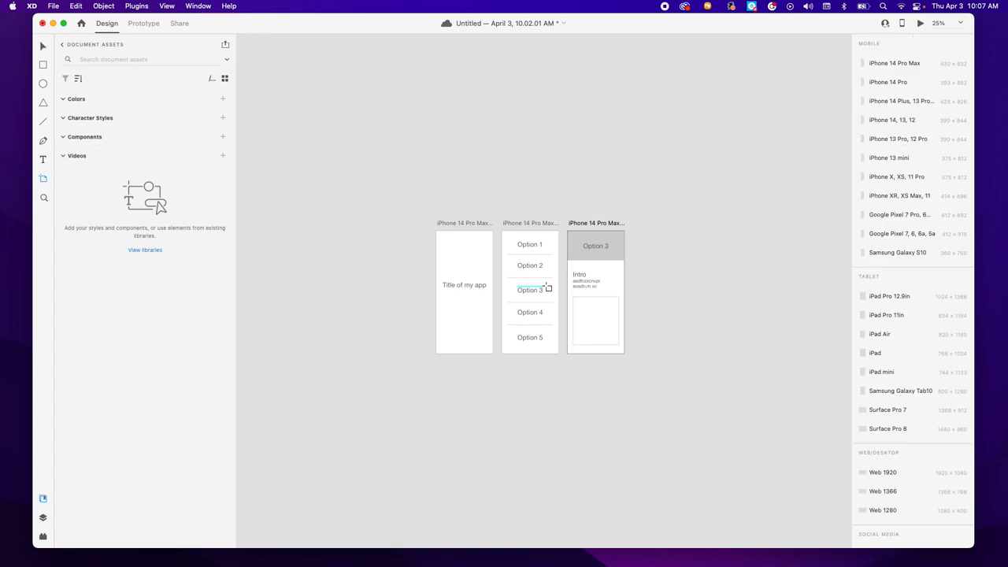
click(623, 289)
key(super+z)
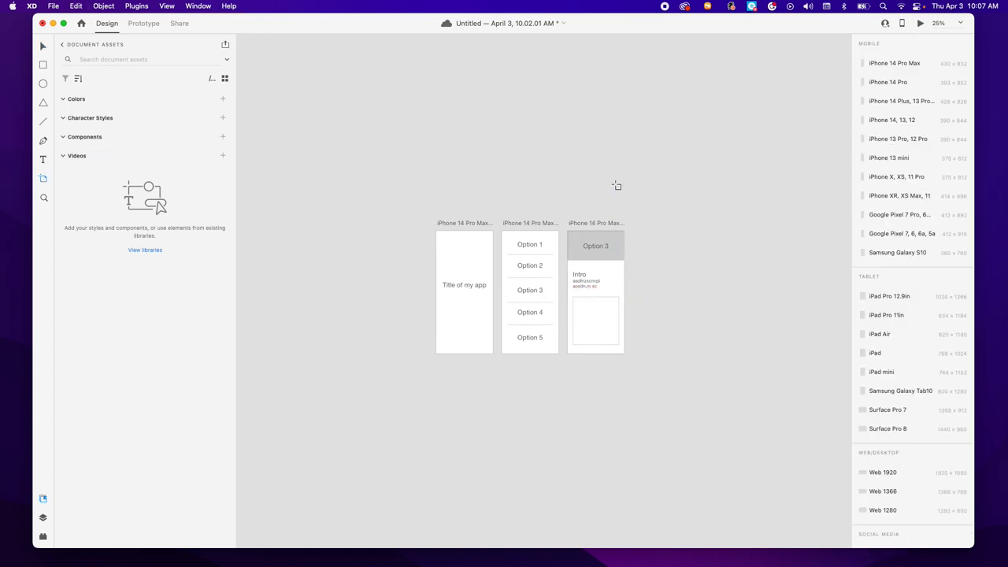
click(43, 45)
click(43, 180)
click(44, 46)
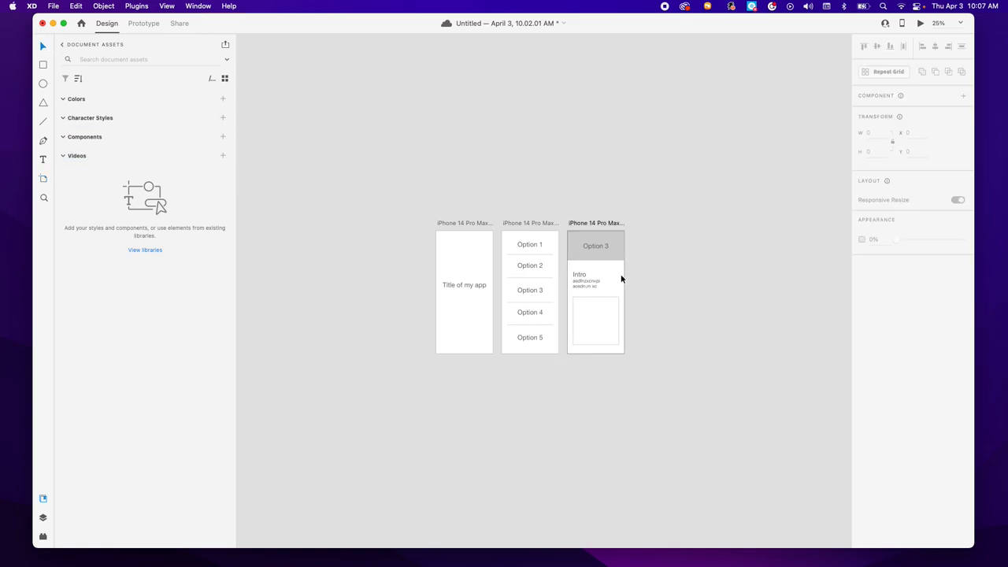
- Undo the deletion of the two blank artboards and copy the Option 3 screen's content onto both
key(super+z)
key(super+z)
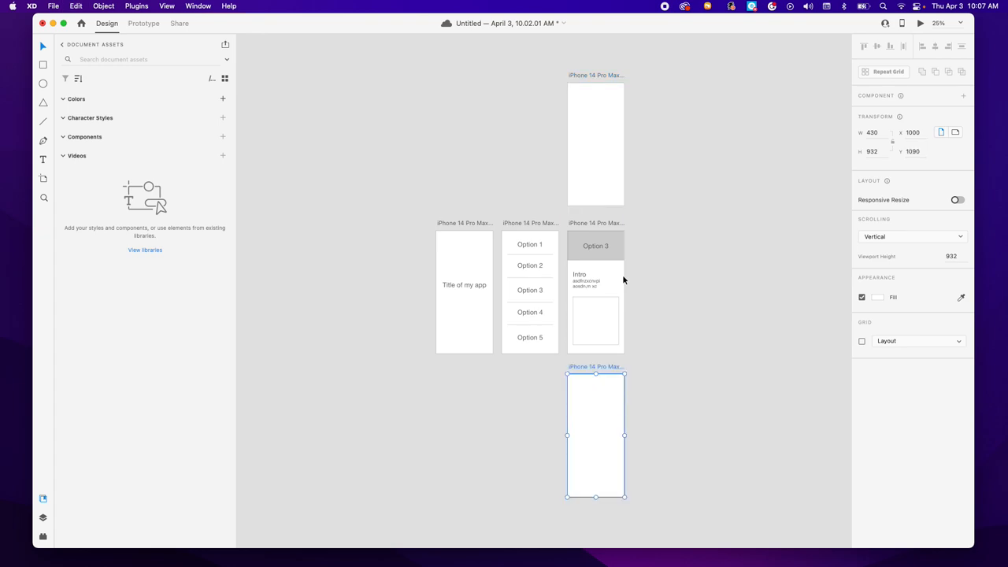
drag(653, 242, 570, 354)
key(alt)
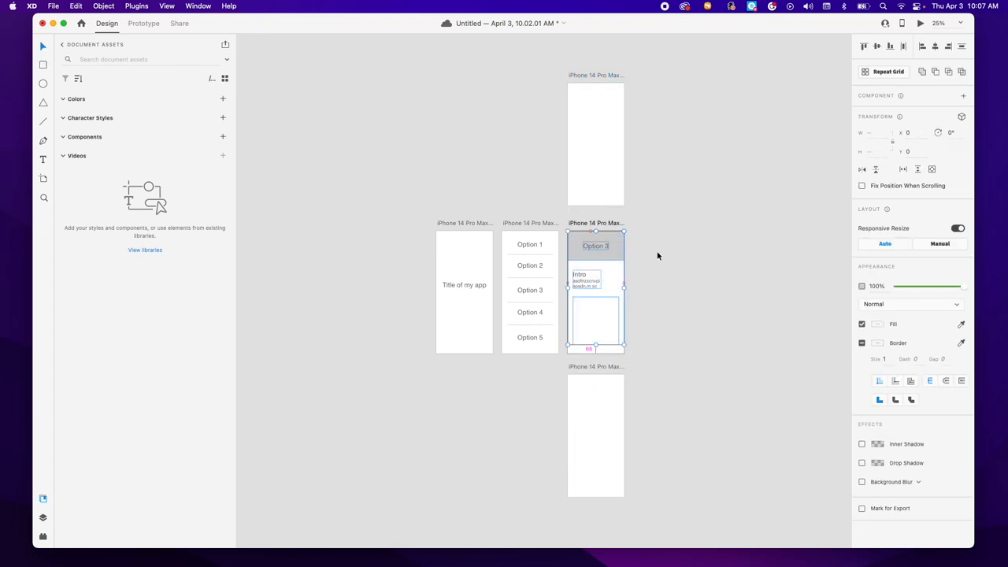
drag(604, 247, 606, 392)
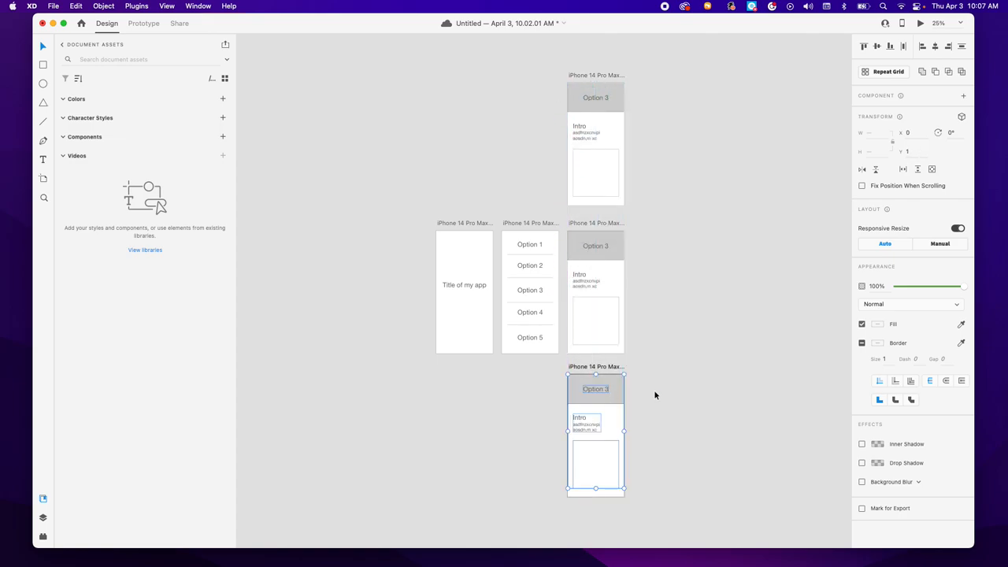
- Change the header text to "Option 5" on the lower copied screen and "Option 1" on the upper one
double_click(603, 389)
double_click(603, 389)
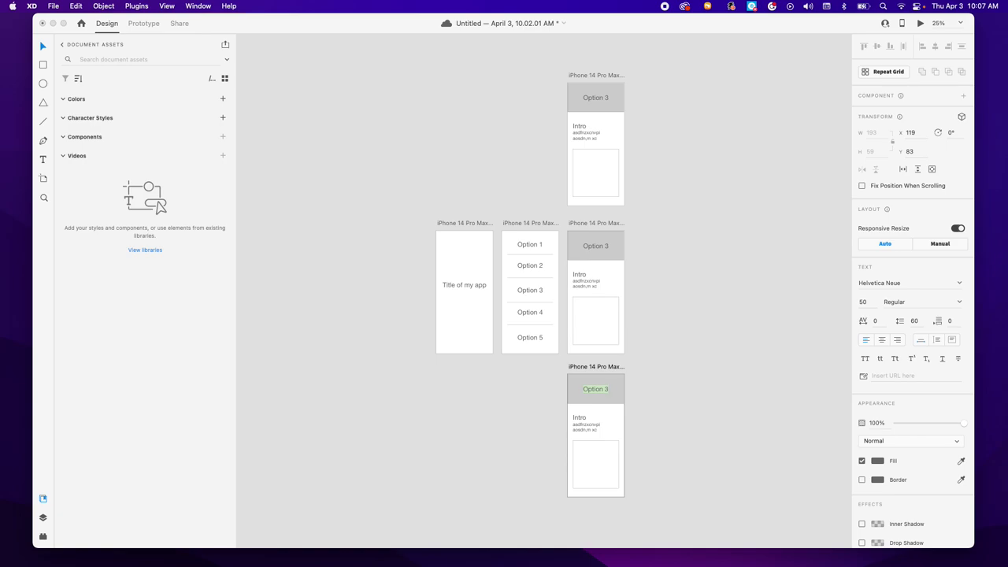
key(Right)
double_click(605, 96)
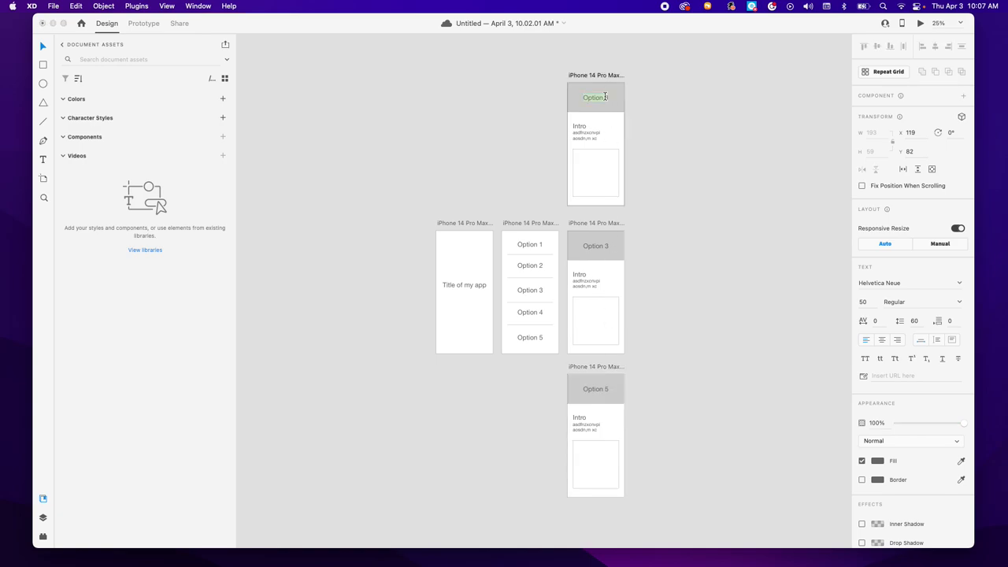
key(Right)
click(43, 47)
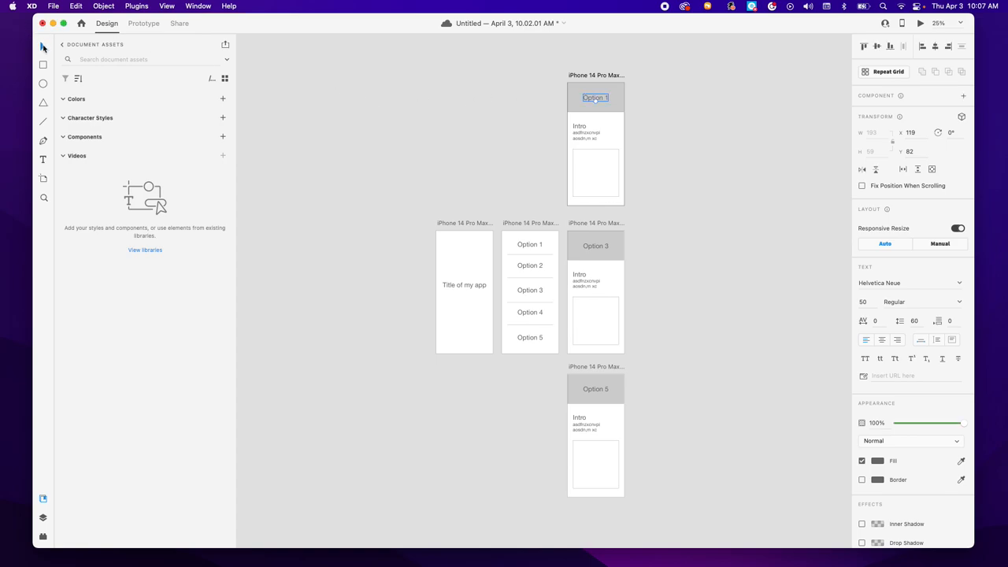
- In prototype mode, link the menu's Option 1, Option 3 and Option 5 labels to their matching content screens
click(145, 25)
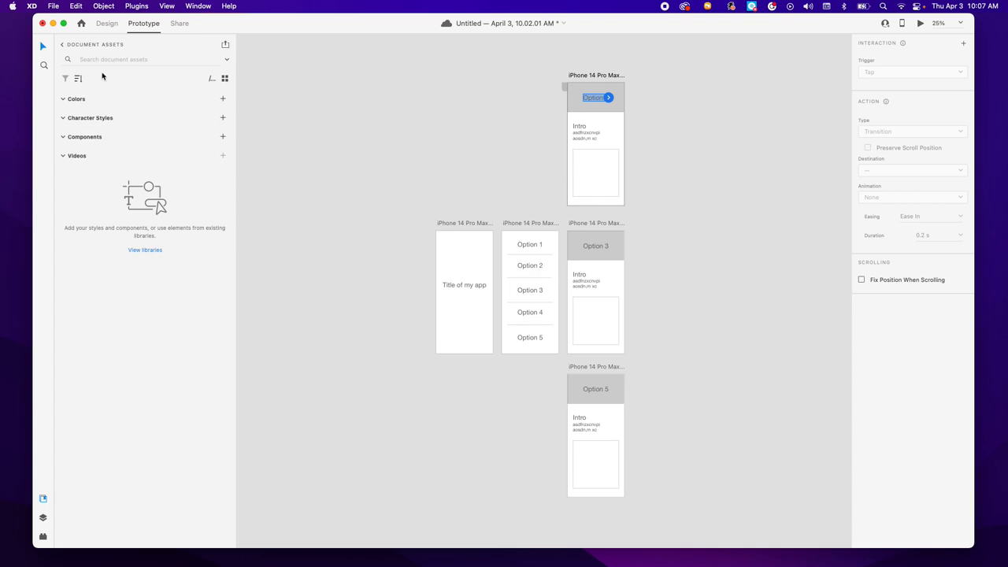
click(531, 265)
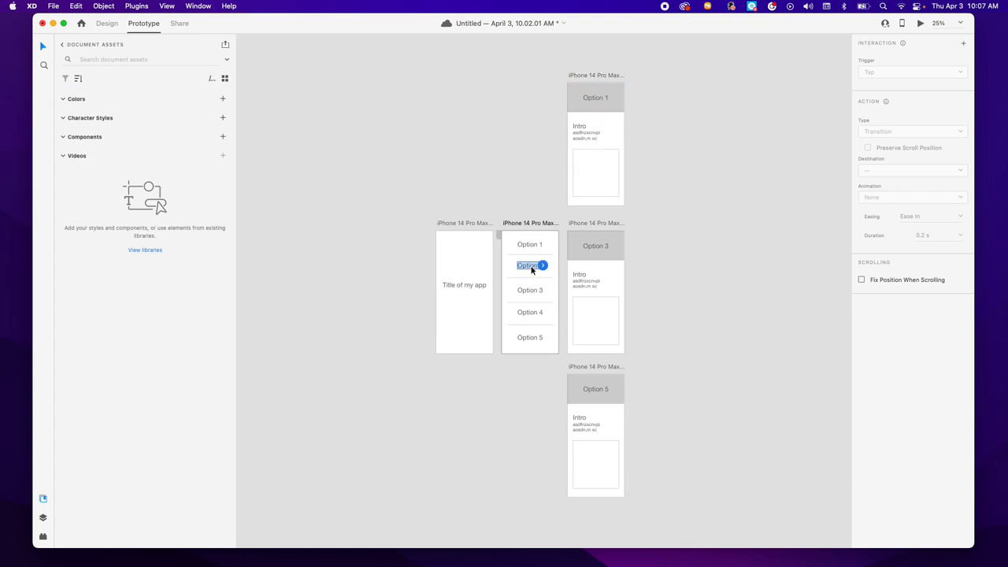
click(534, 250)
drag(542, 244, 596, 134)
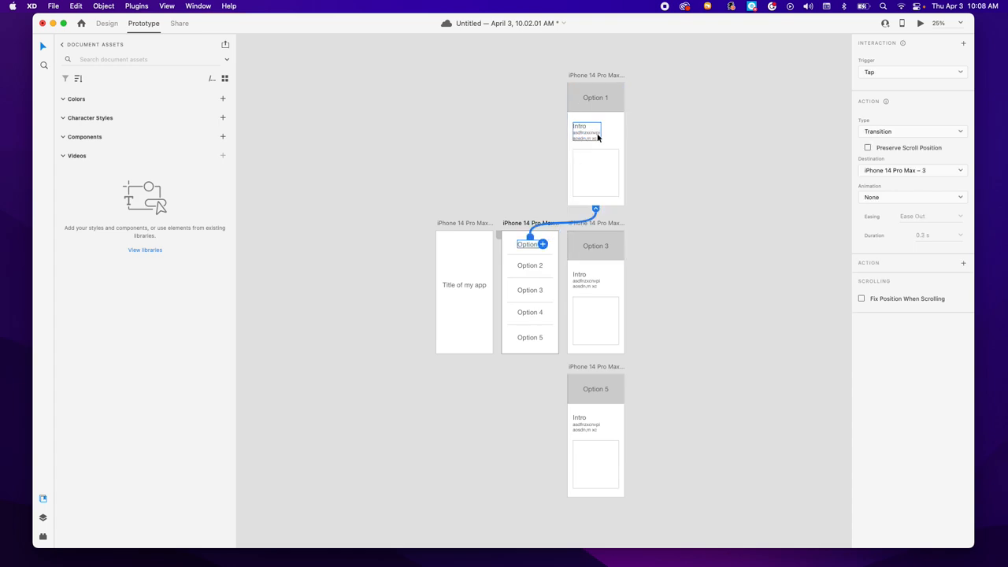
click(529, 291)
drag(543, 294, 605, 271)
click(532, 341)
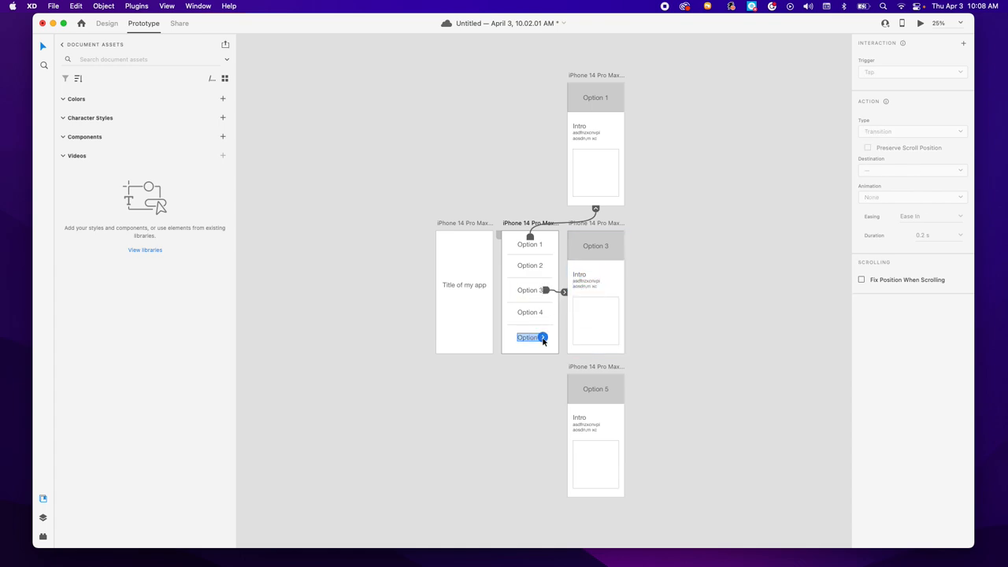
drag(543, 340, 593, 433)
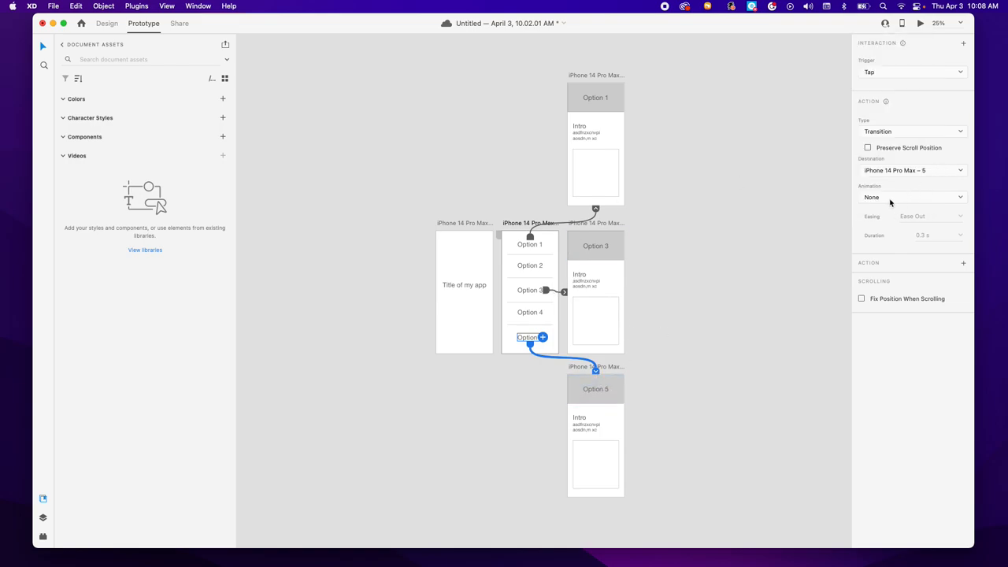
- Set the transition animation of the Option 5 and Option 3 links to Slide Up
click(916, 131)
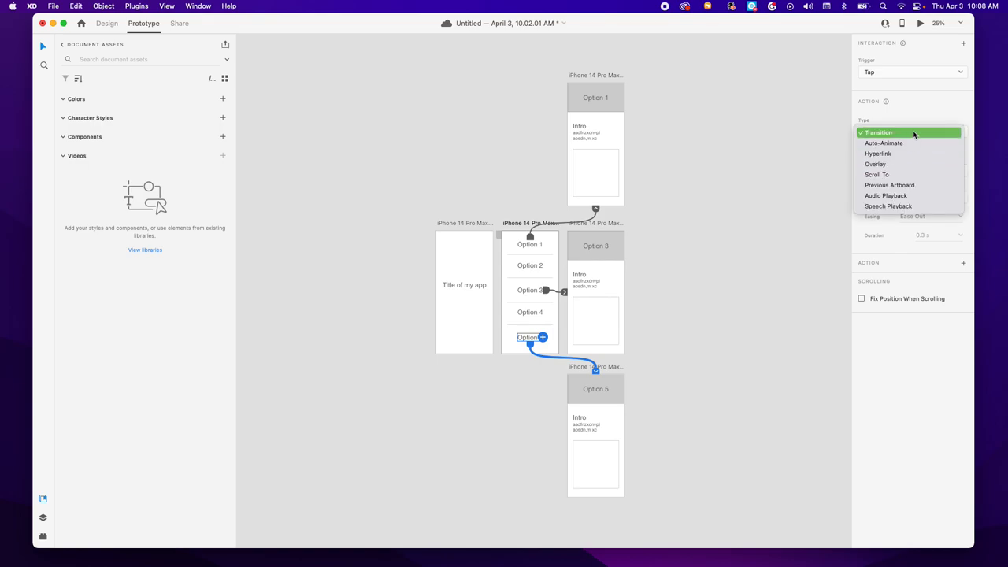
click(915, 116)
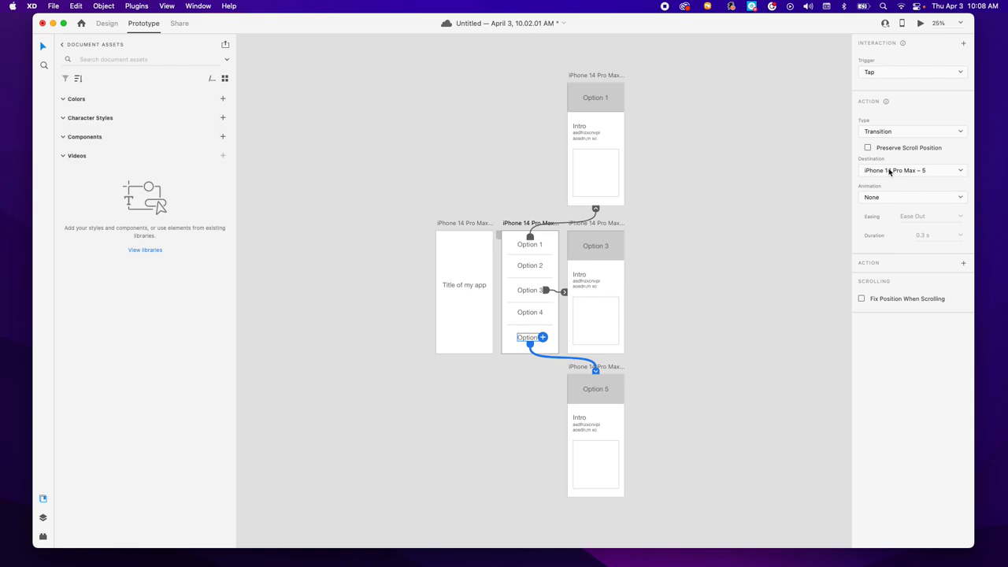
click(886, 198)
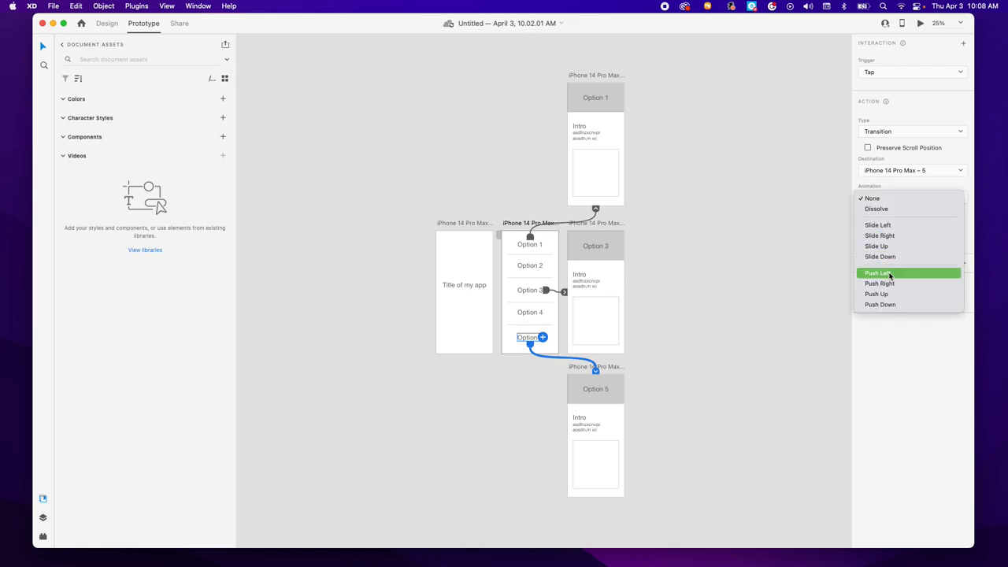
click(890, 247)
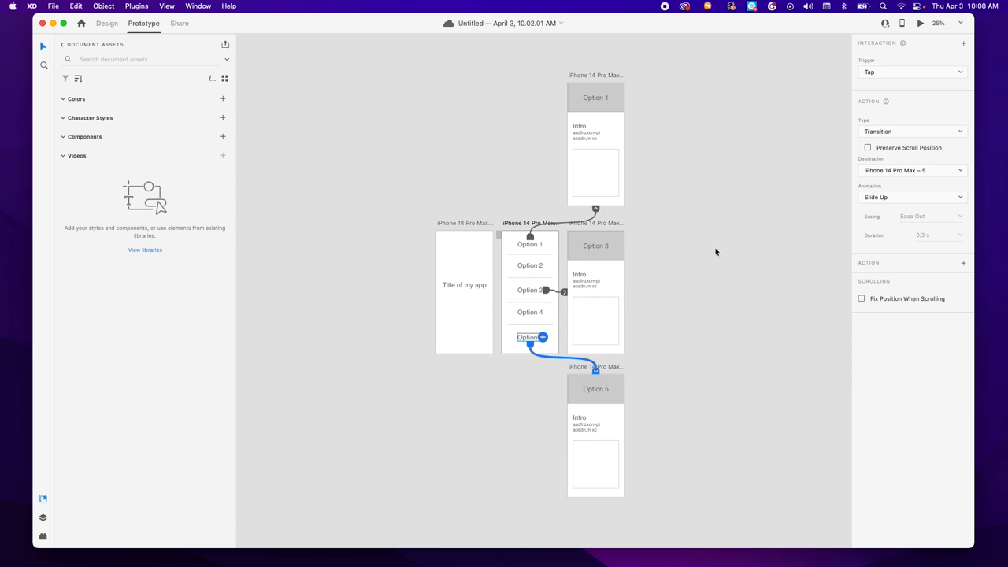
click(528, 290)
click(921, 198)
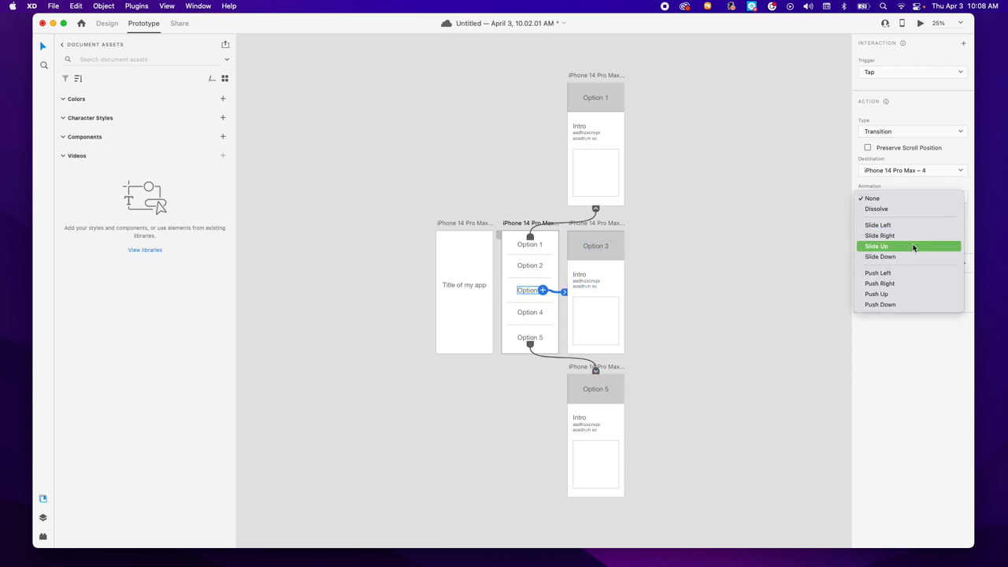
click(913, 247)
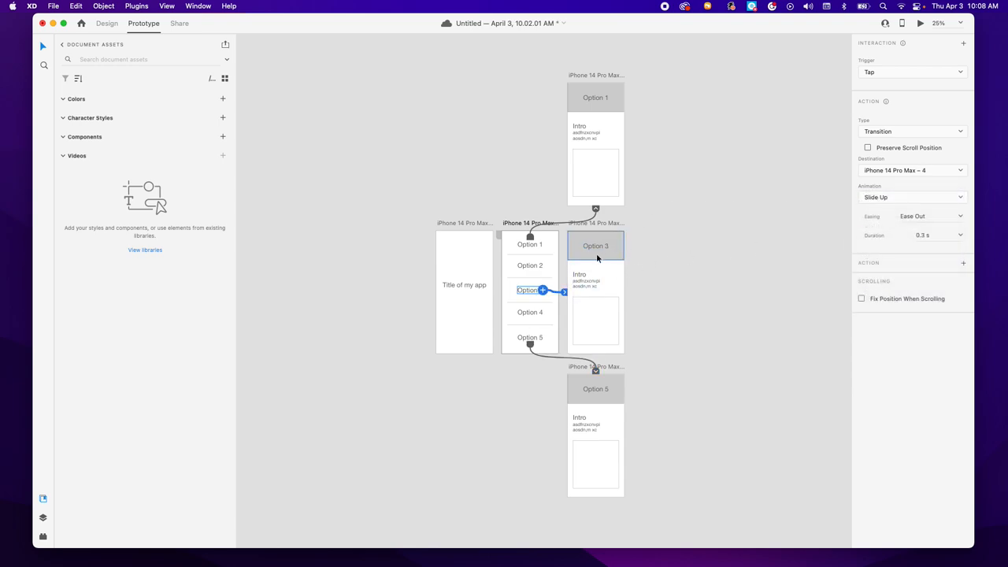
- Set the transition animation of the menu's Option 1 link to Slide Down
click(595, 208)
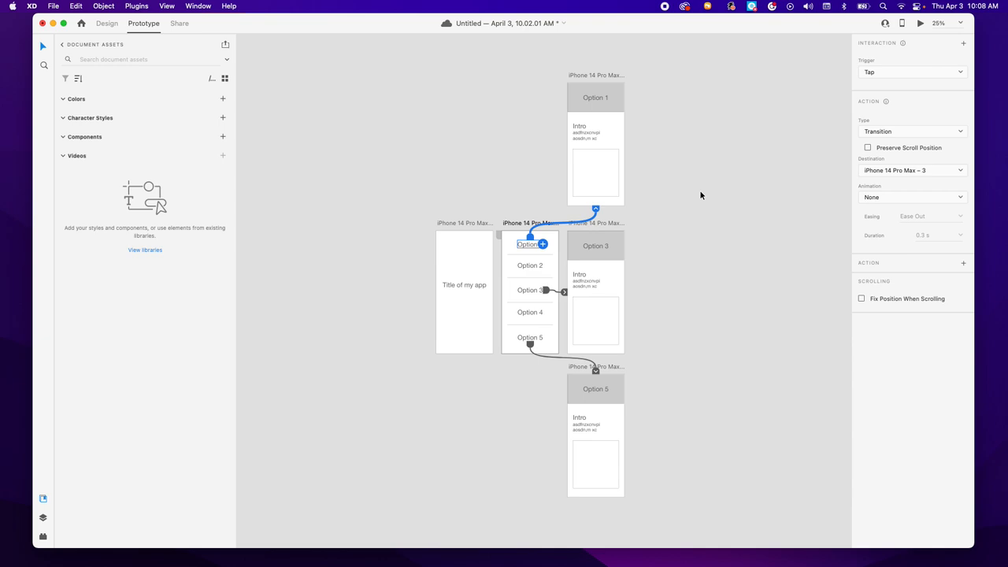
click(922, 199)
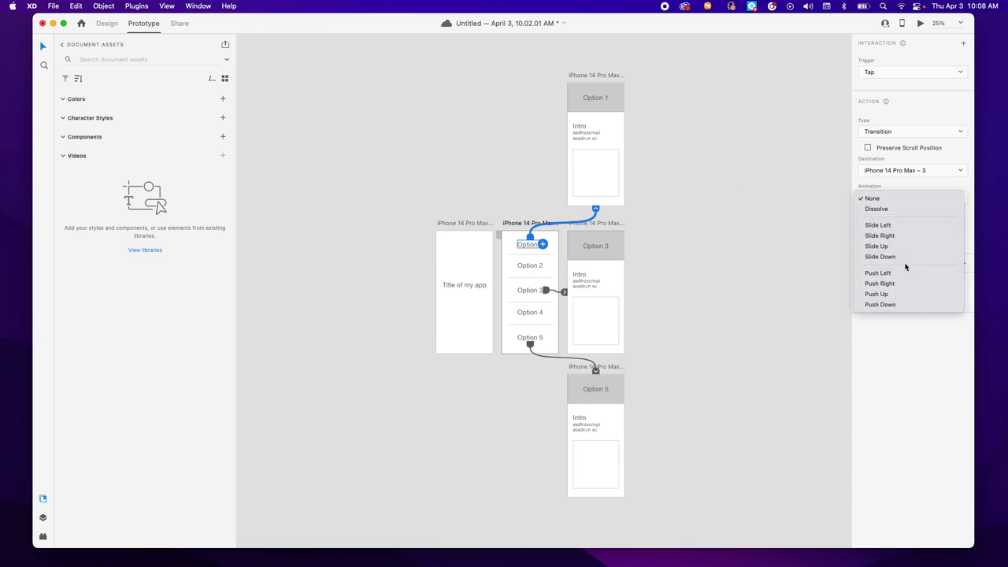
click(908, 257)
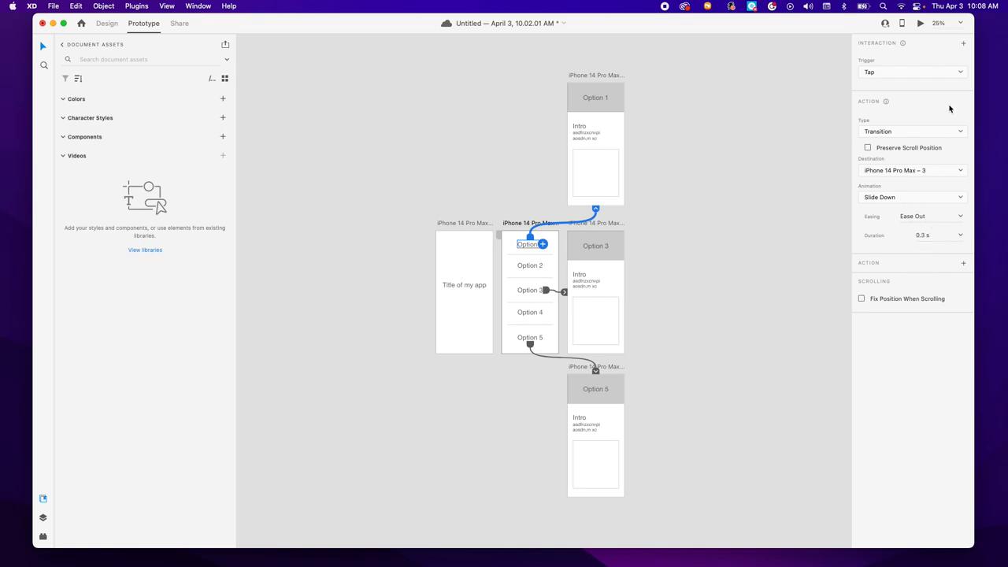
- Preview the prototype starting from the menu screen and again starting from the title screen
click(919, 23)
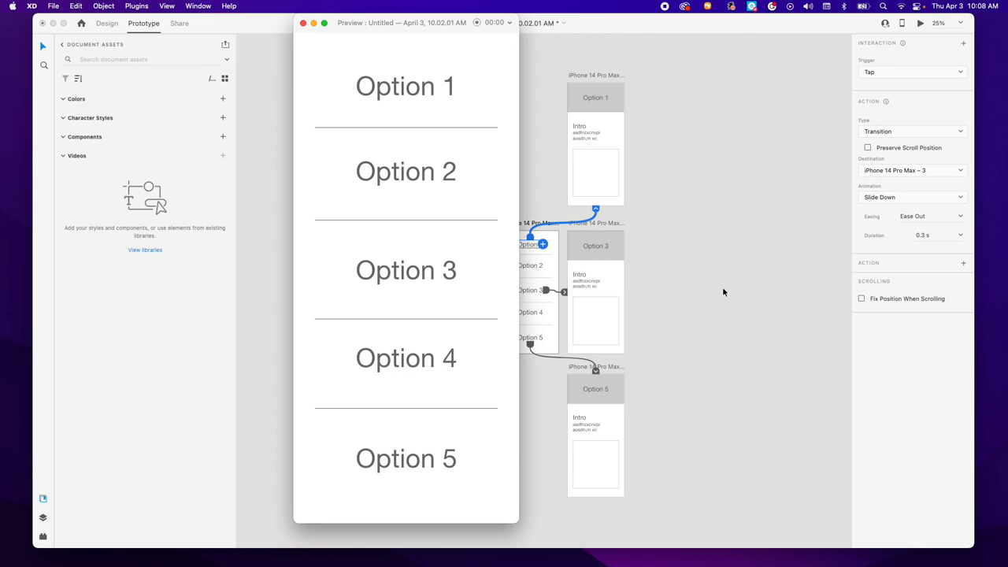
click(303, 25)
click(471, 250)
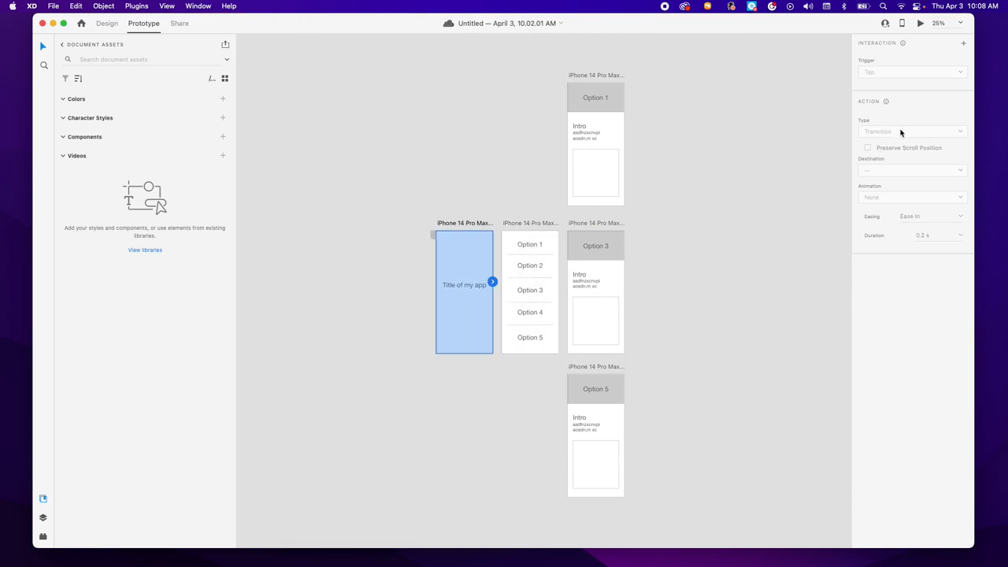
click(920, 23)
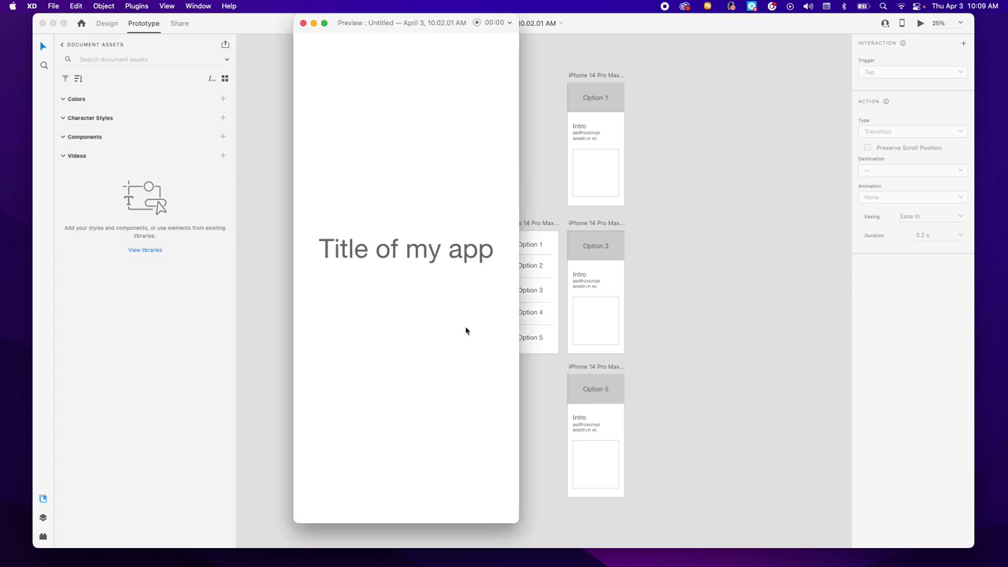
click(303, 24)
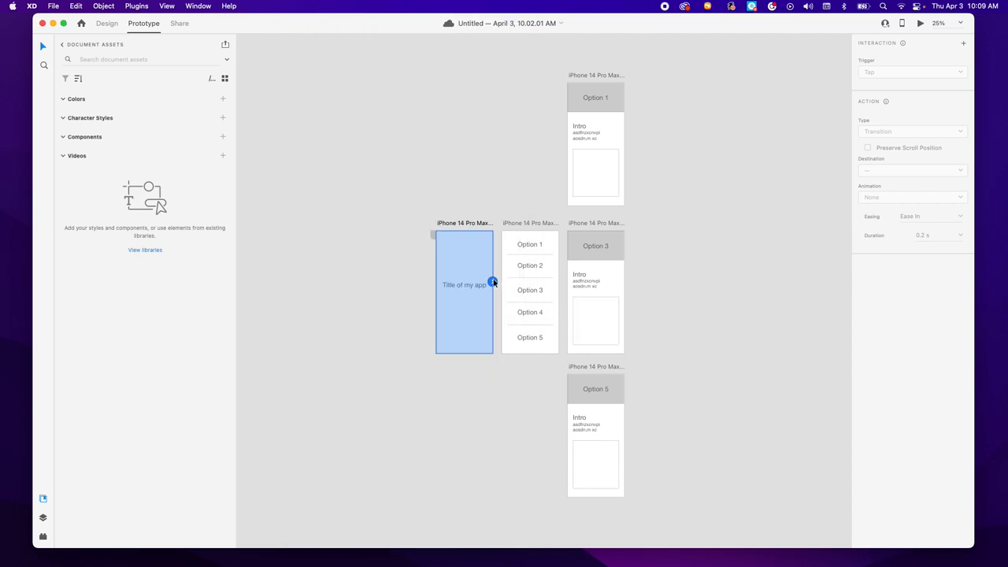
- Link the title screen artboard to the menu artboard
drag(493, 282, 510, 283)
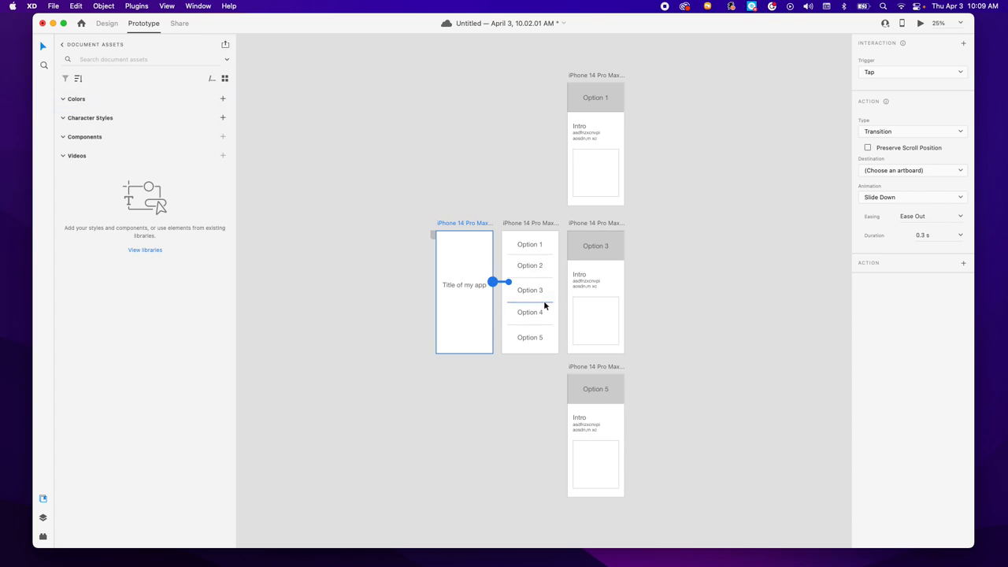
click(493, 284)
drag(493, 282, 522, 241)
- Set the title screen link's trigger to Time and its animation duration to 1 s
click(917, 71)
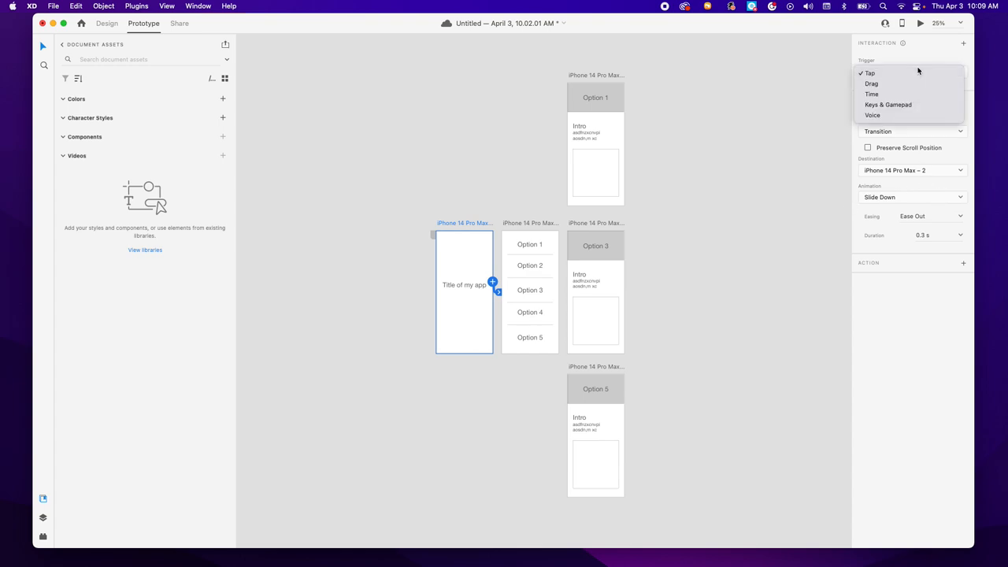
click(914, 93)
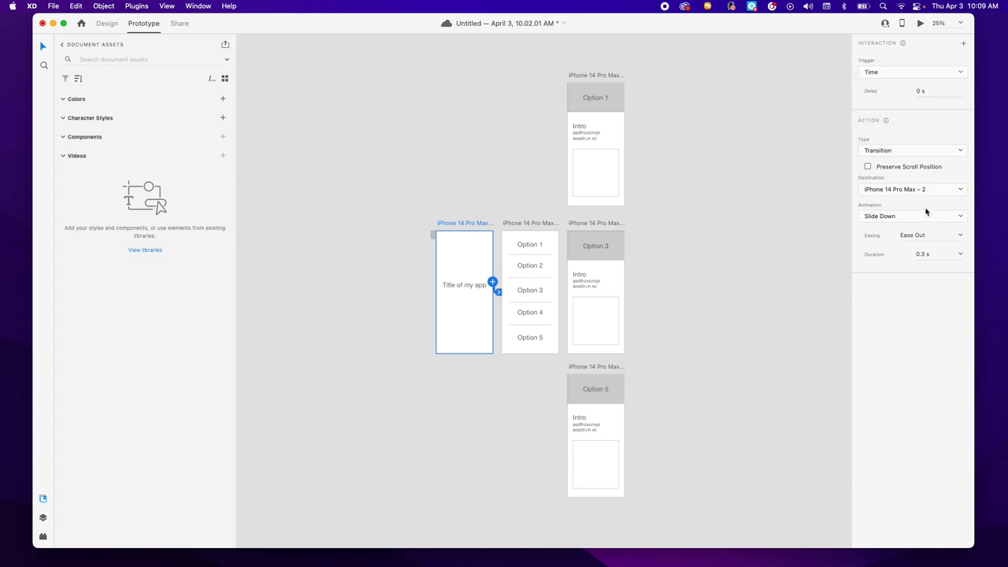
click(935, 257)
click(959, 255)
click(933, 302)
- Preview the timed transition from the title screen to the menu twice
click(921, 24)
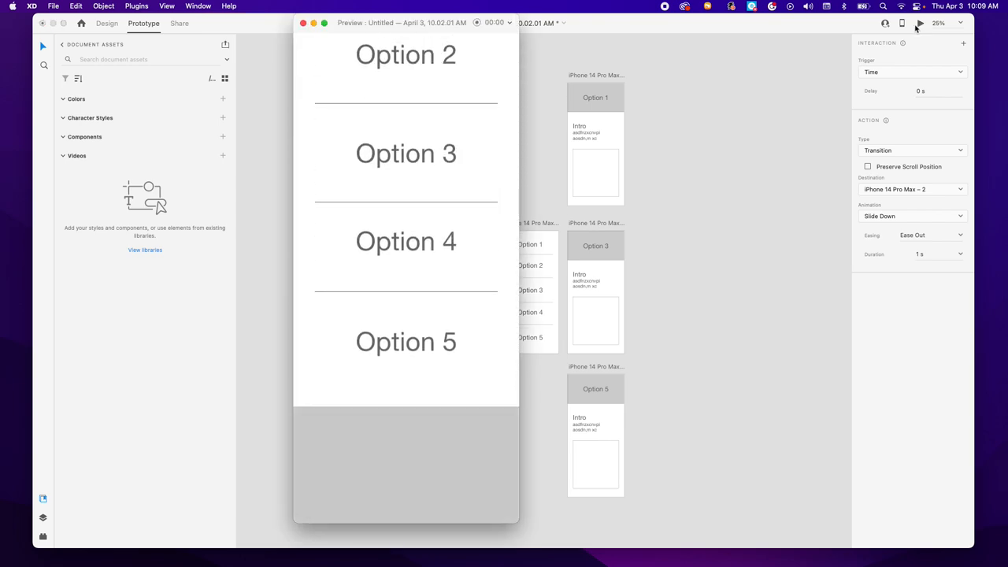
click(303, 24)
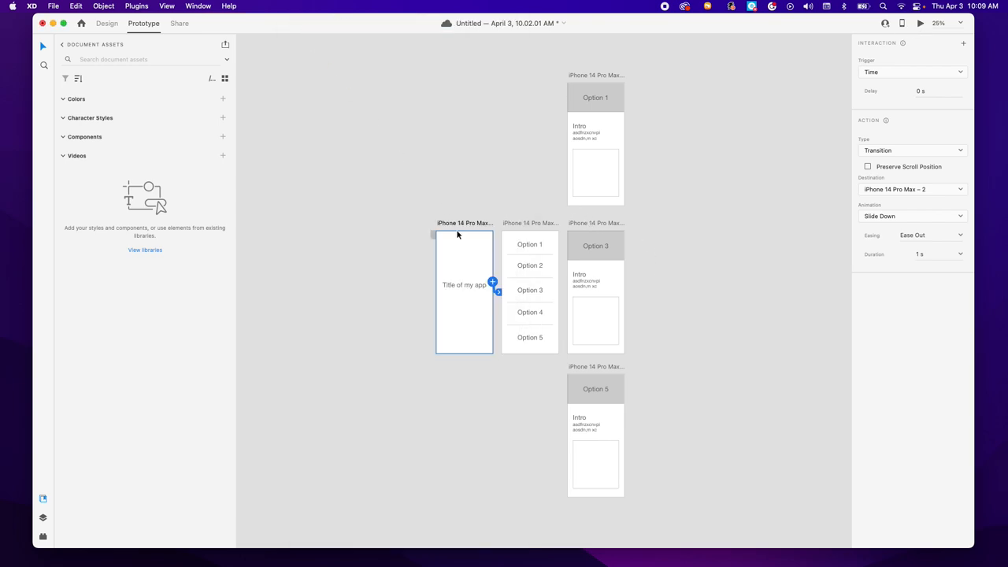
click(919, 25)
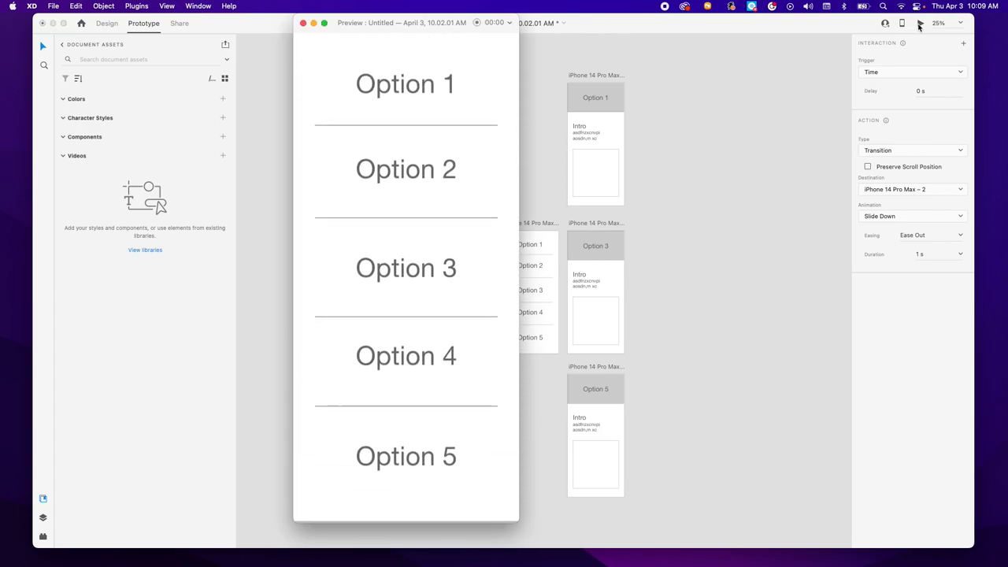
click(303, 24)
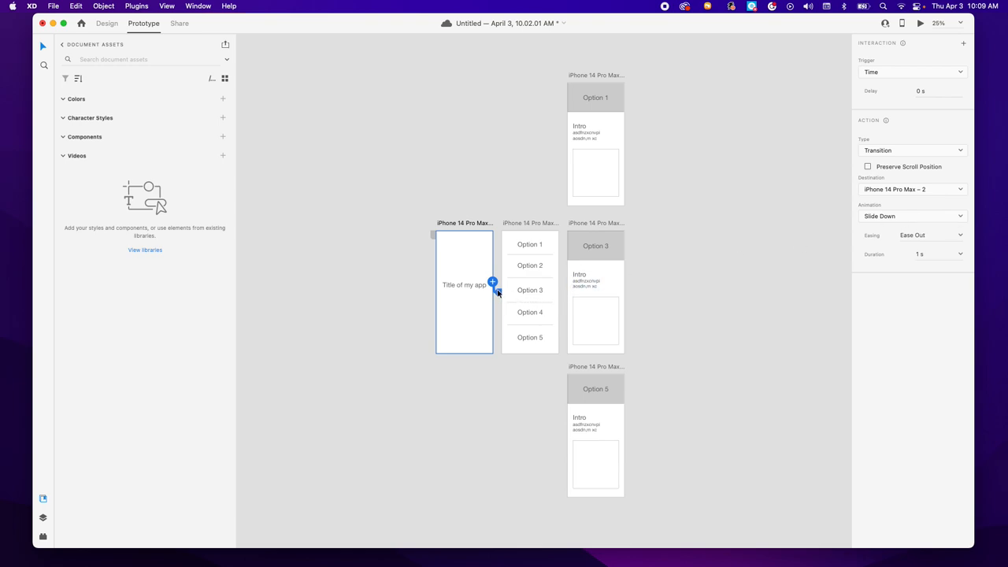
- Set the delay of the title screen's time trigger to 1 s
drag(498, 291, 552, 241)
click(942, 90)
text(1)
key(Tab)
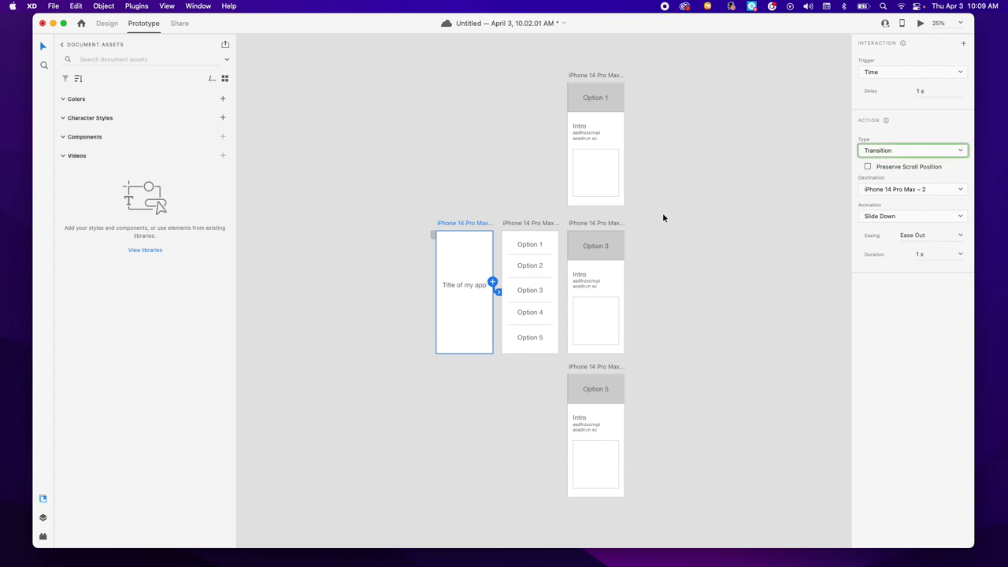
- Preview the prototype from the title screen and test the menu's Option 1 link
click(919, 26)
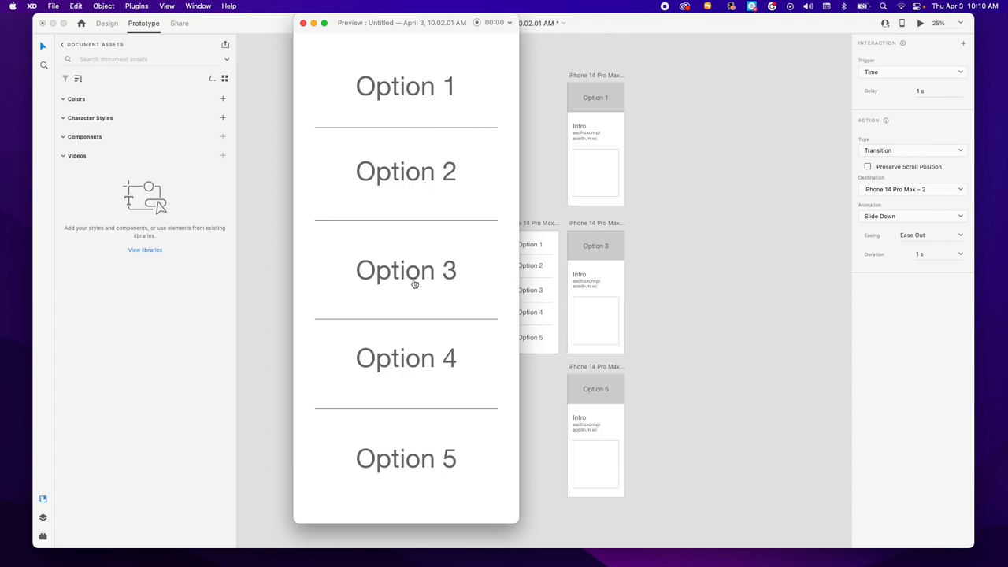
click(423, 95)
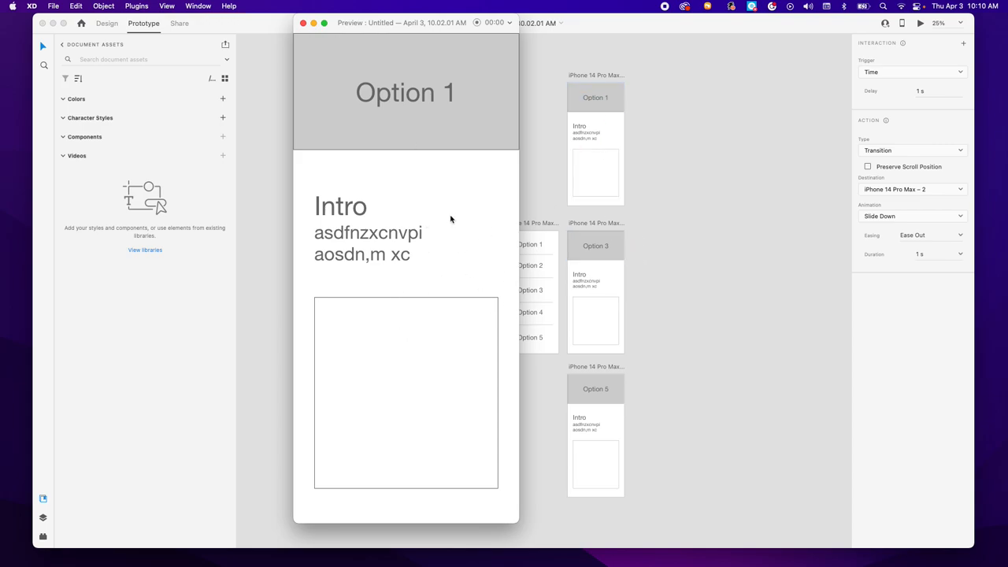
click(303, 26)
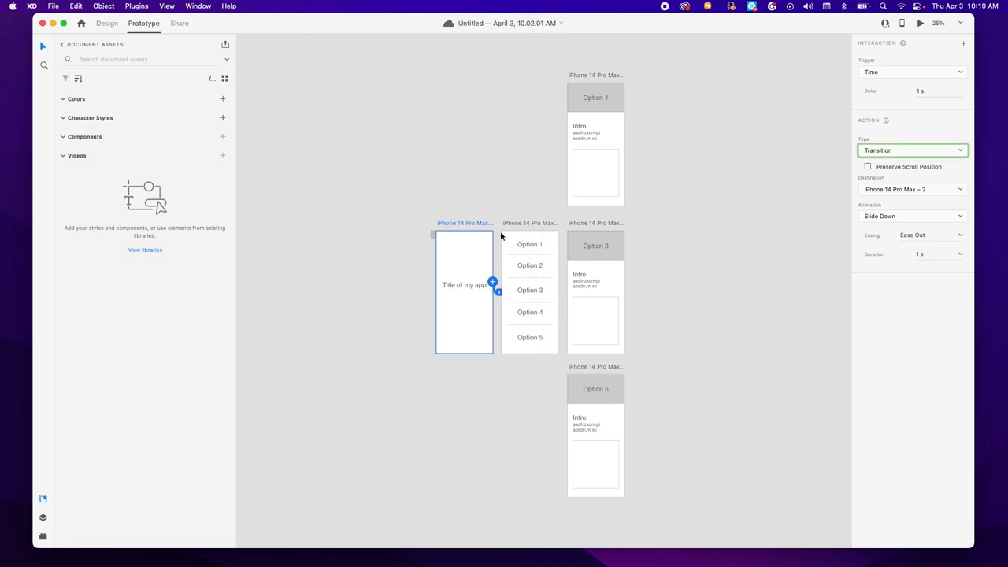
- Move the Option 1 screen's placeholder box up slightly and add the text "Back to menu" below it from a copied text object
click(605, 186)
drag(603, 173, 604, 168)
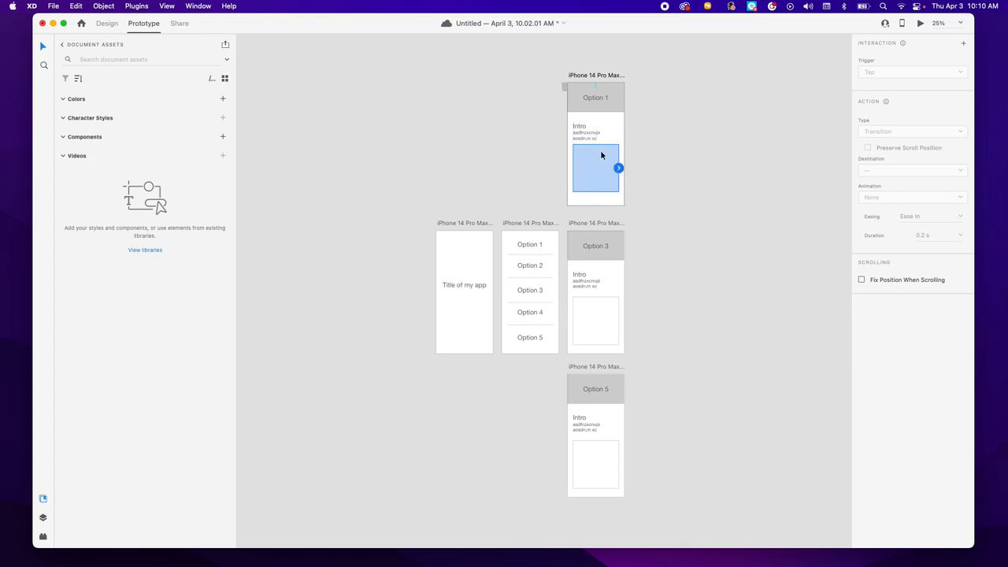
drag(593, 131, 605, 197)
double_click(581, 198)
text(Back to menu)
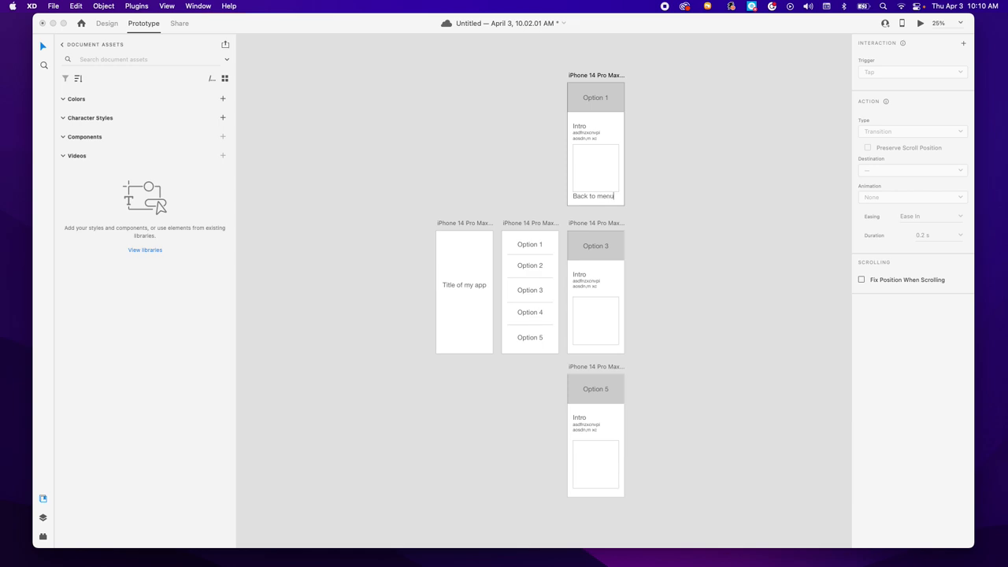
key(Escape)
- Move the Option 1 screen's placeholder box and "Back to menu" text up together slightly
shift+click(596, 159)
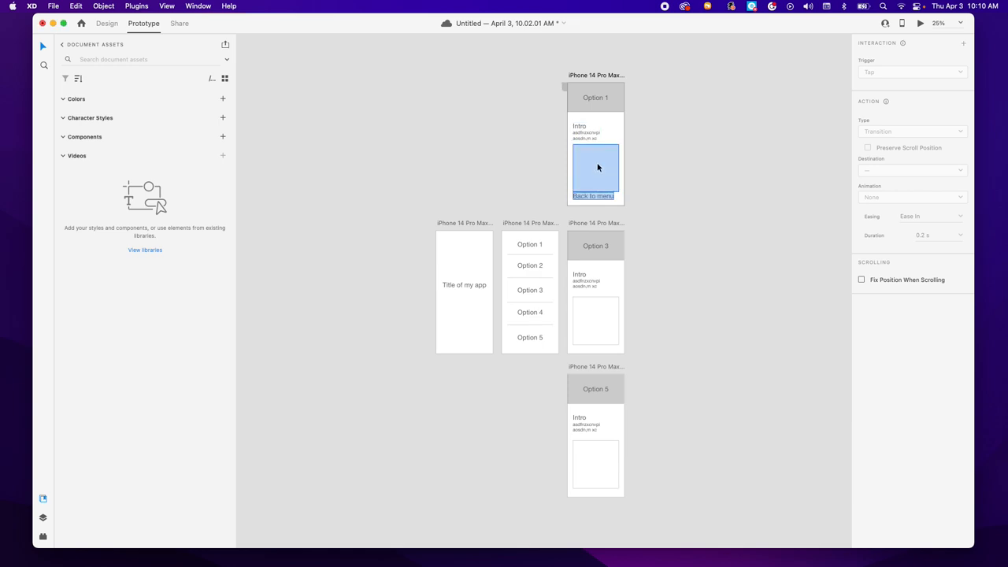
drag(598, 165, 615, 193)
click(662, 188)
click(606, 195)
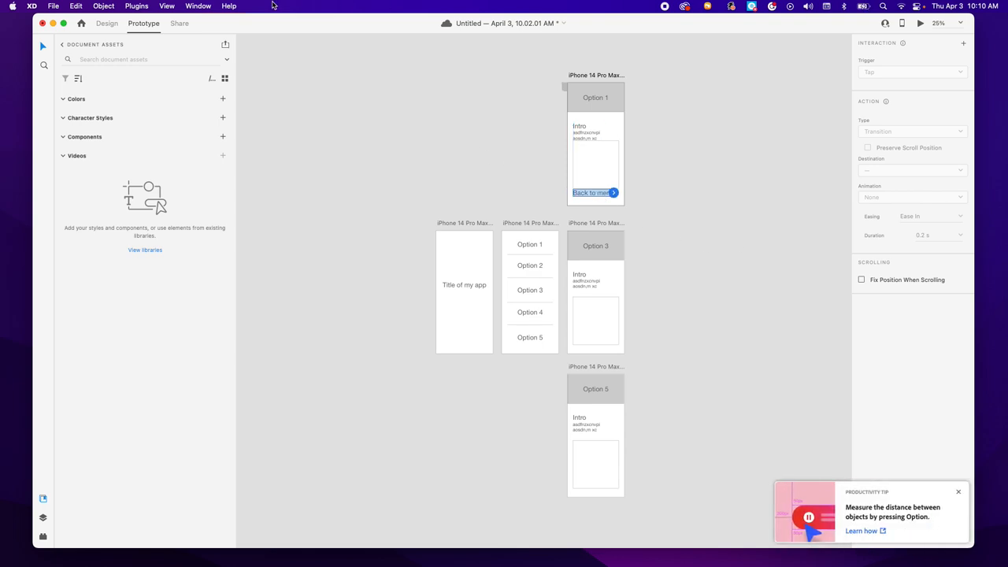
- In Design mode, lower the "Back to menu" text and raise the Intro text block to space out the Option 1 screen
click(110, 24)
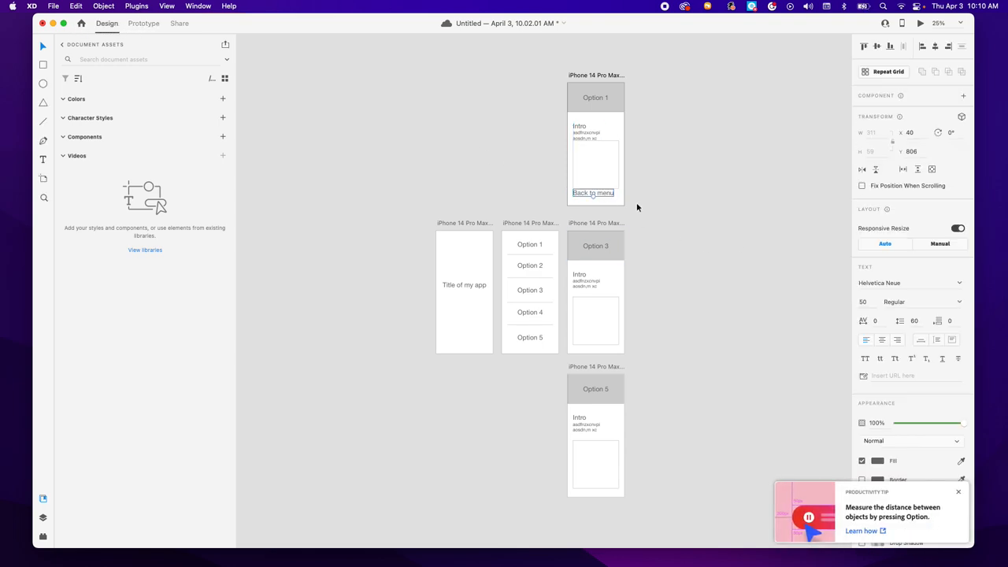
key(Down)
key(Down)
key(Down)
key(Down)
key(Down)
key(Down)
drag(604, 194, 605, 199)
click(605, 174)
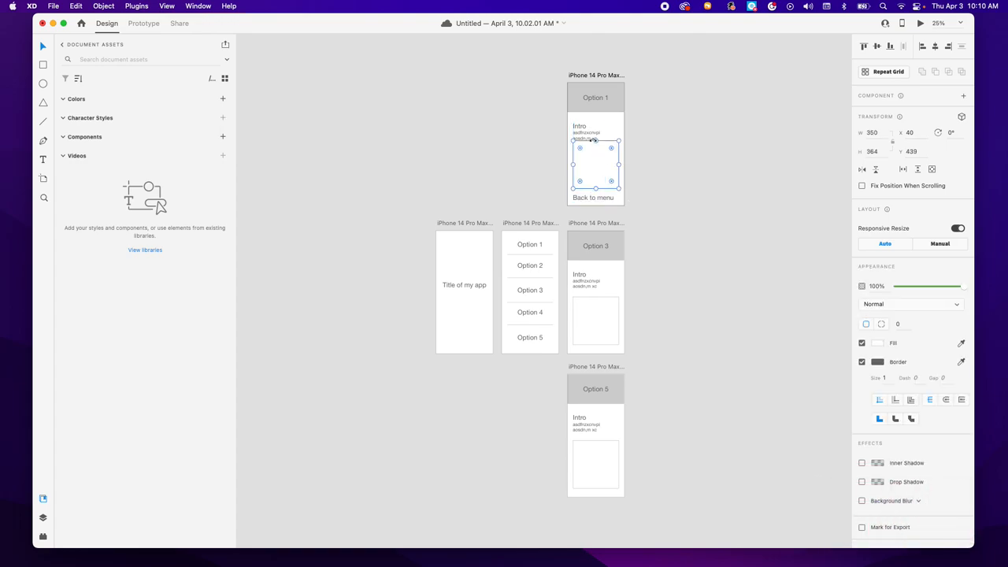
drag(591, 139, 592, 133)
click(652, 168)
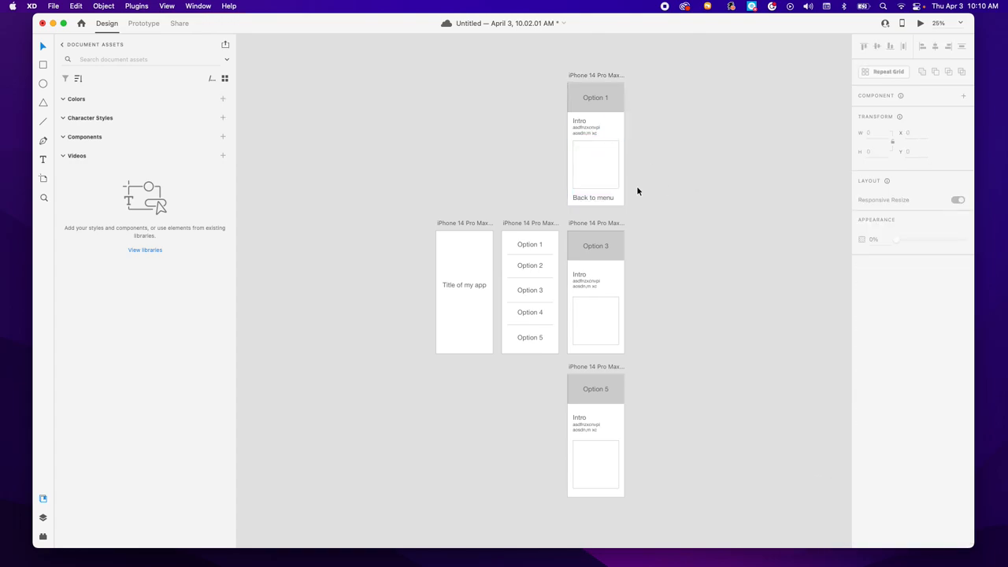
- In Prototype mode, link the Option 1 screen's "Back to menu" text to the menu screen
click(608, 198)
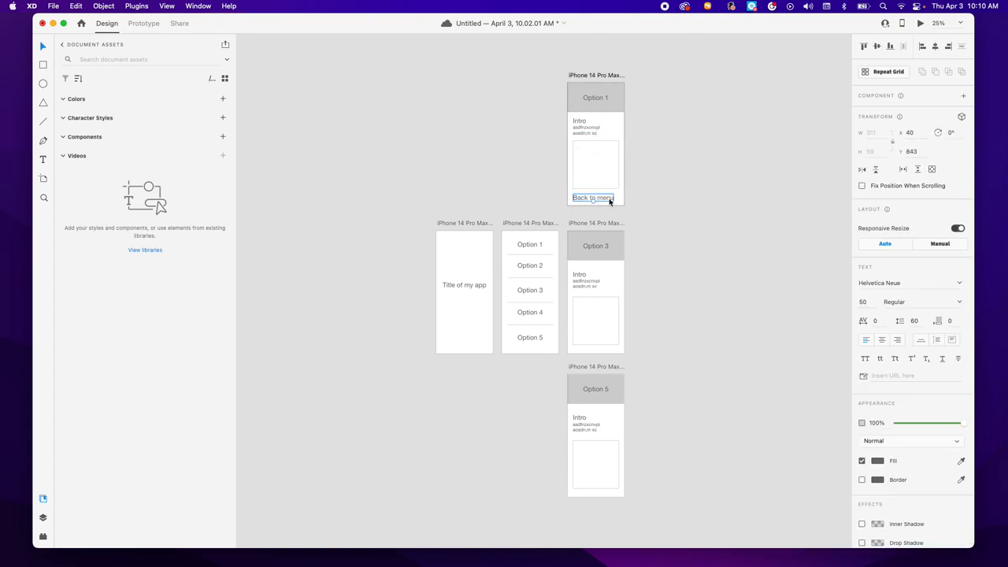
click(151, 29)
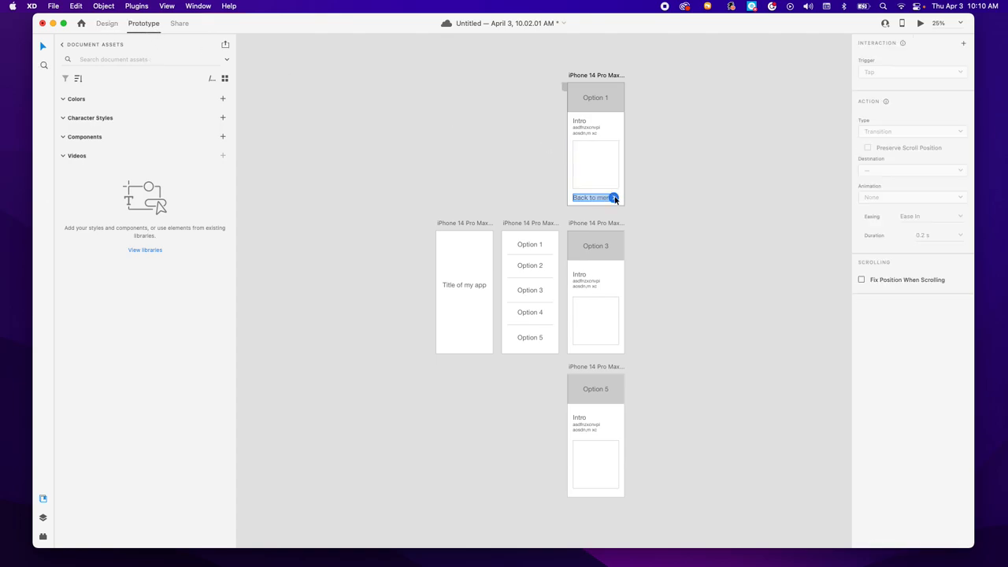
drag(615, 198, 554, 247)
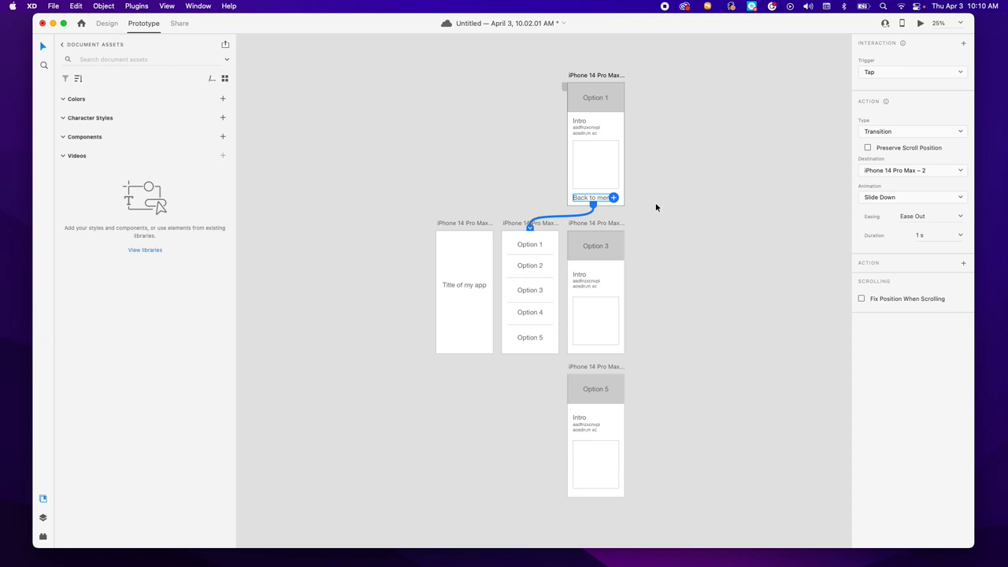
- Replace the Option 3 screen's intro text and box with a copy of Option 1's intro, box and linked "Back to menu" text
shift+click(596, 174)
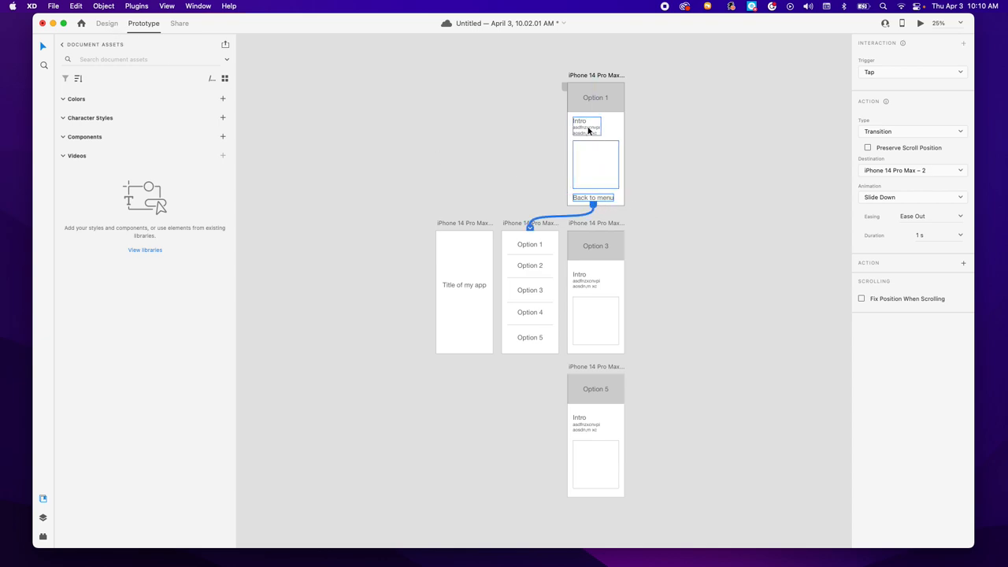
key(super+c)
click(588, 282)
shift+click(602, 335)
key(Delete)
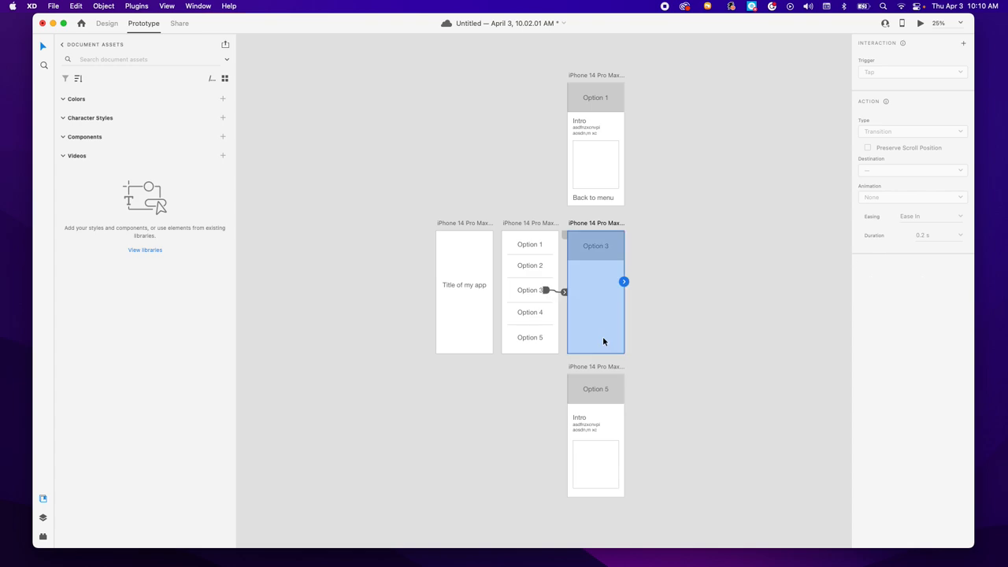
key(super+v)
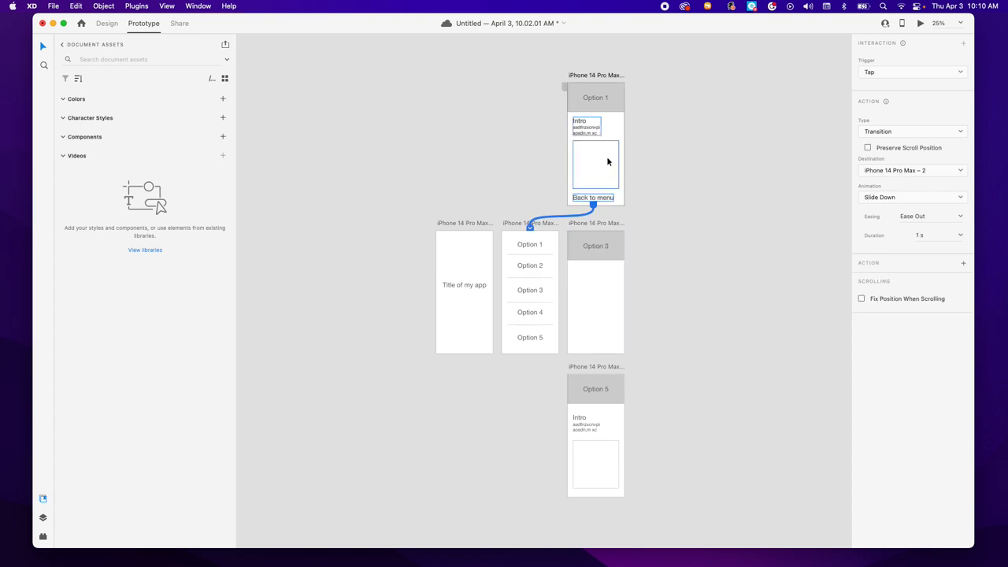
drag(589, 126, 591, 271)
- Replace the Option 5 screen's intro text and box with a copy of Option 1's intro, box and linked "Back to menu" text
click(594, 430)
shift+click(601, 458)
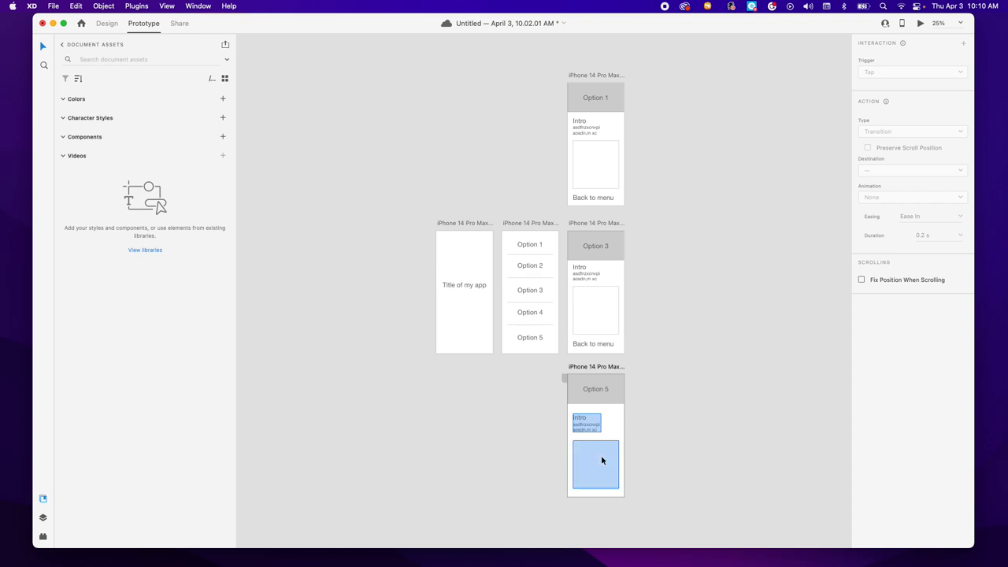
key(Delete)
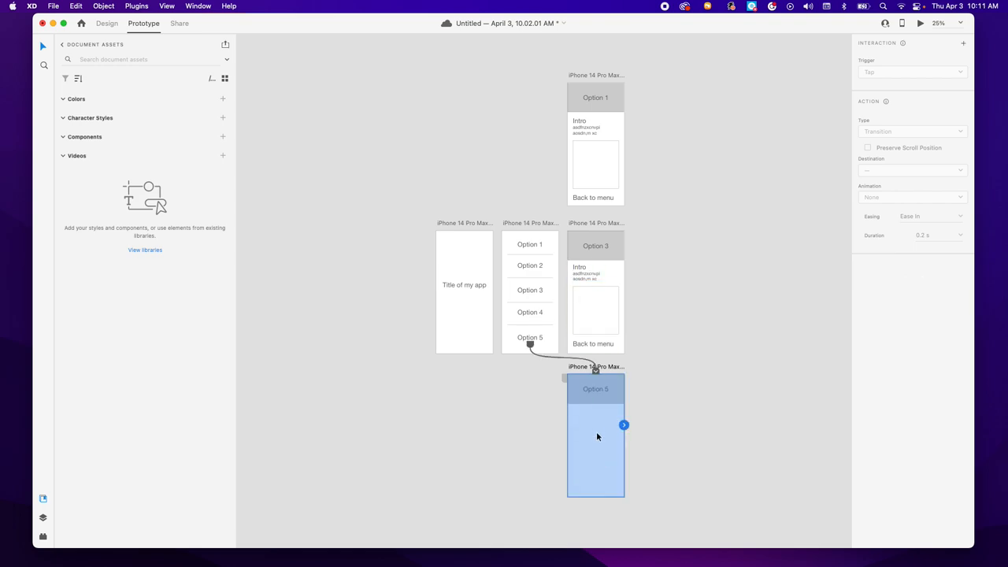
click(679, 452)
key(super+v)
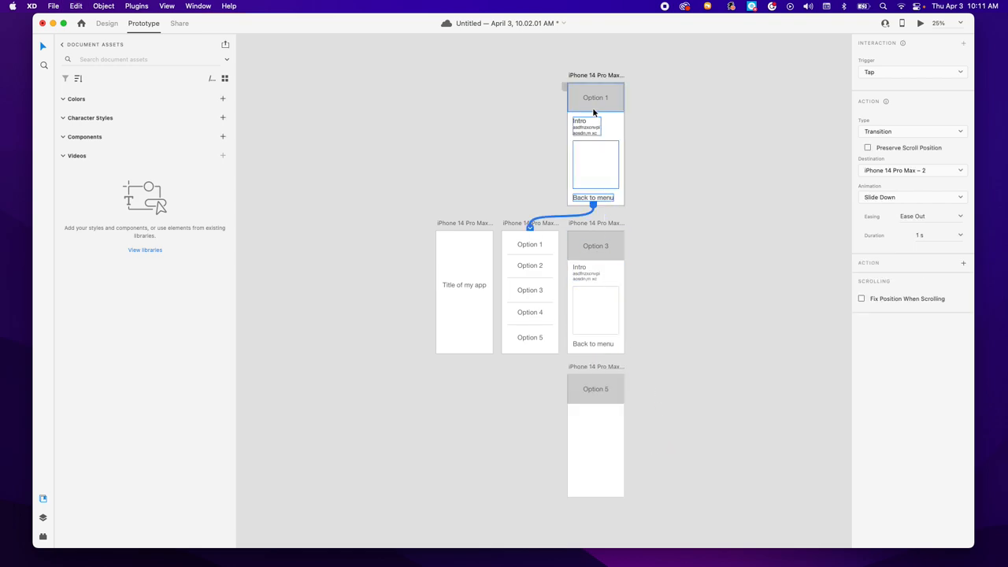
drag(590, 126, 597, 411)
click(672, 394)
- Preview the prototype from the title screen and test the Option 3 and Option 5 links and their "Back to menu" links
click(604, 343)
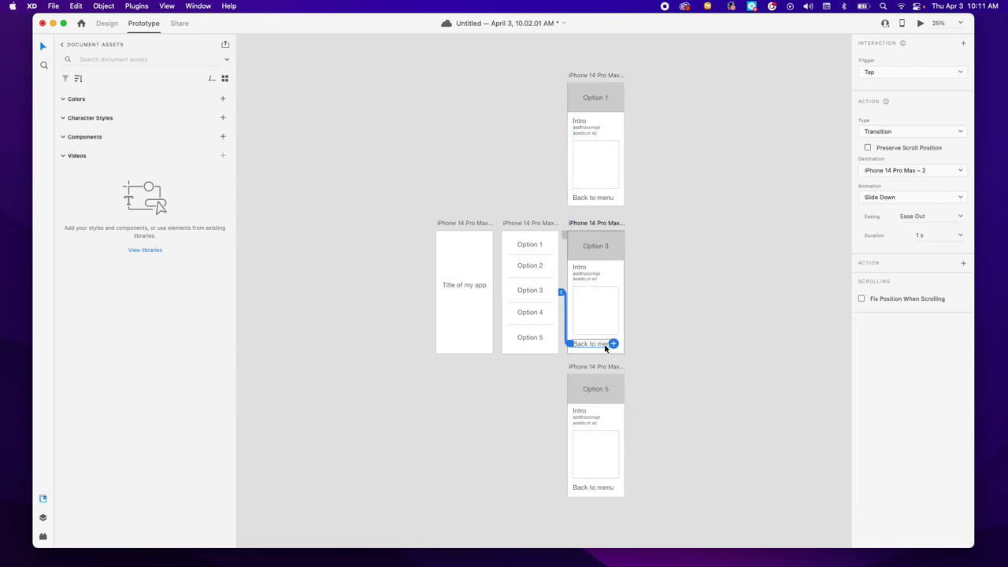
click(472, 266)
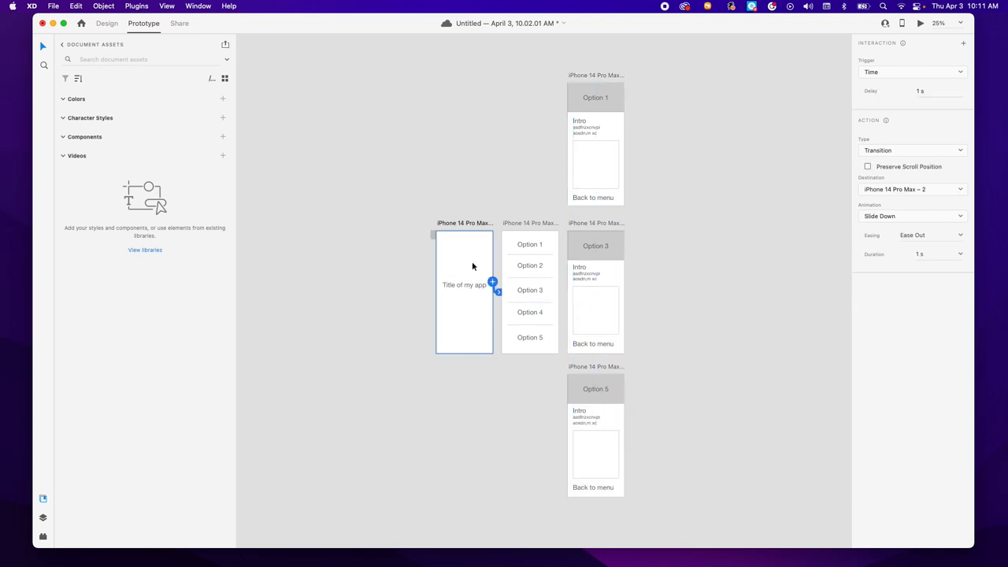
click(921, 23)
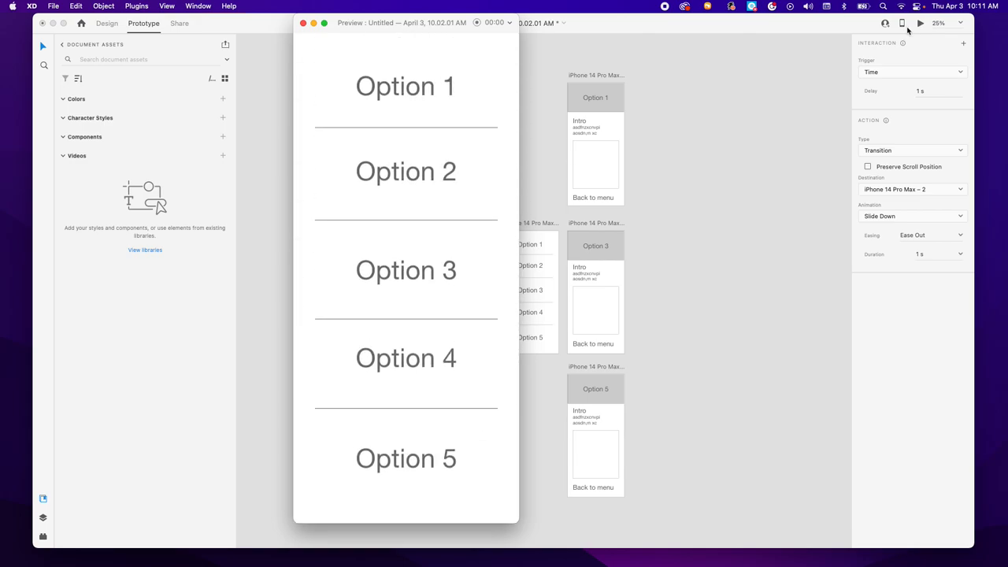
click(435, 274)
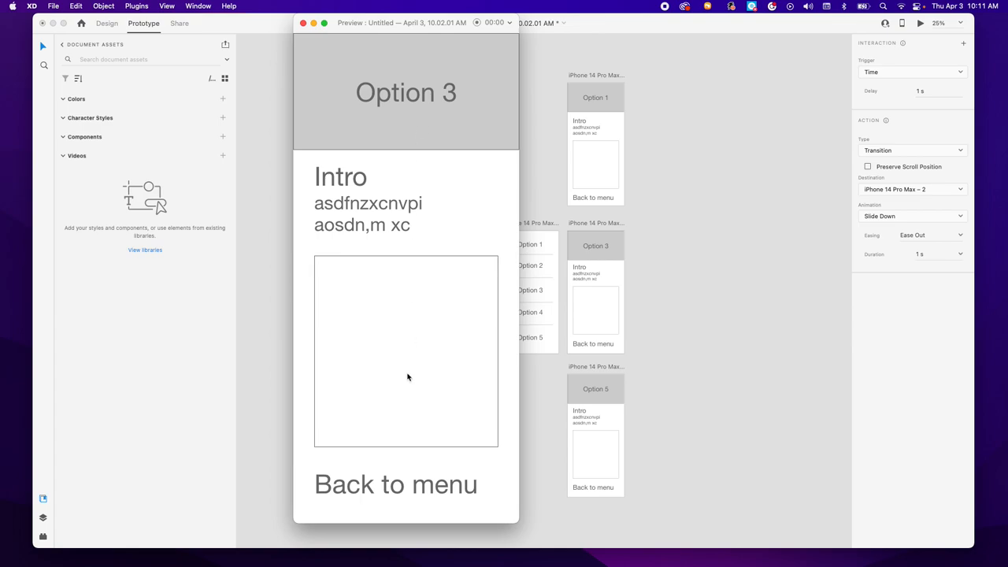
click(397, 489)
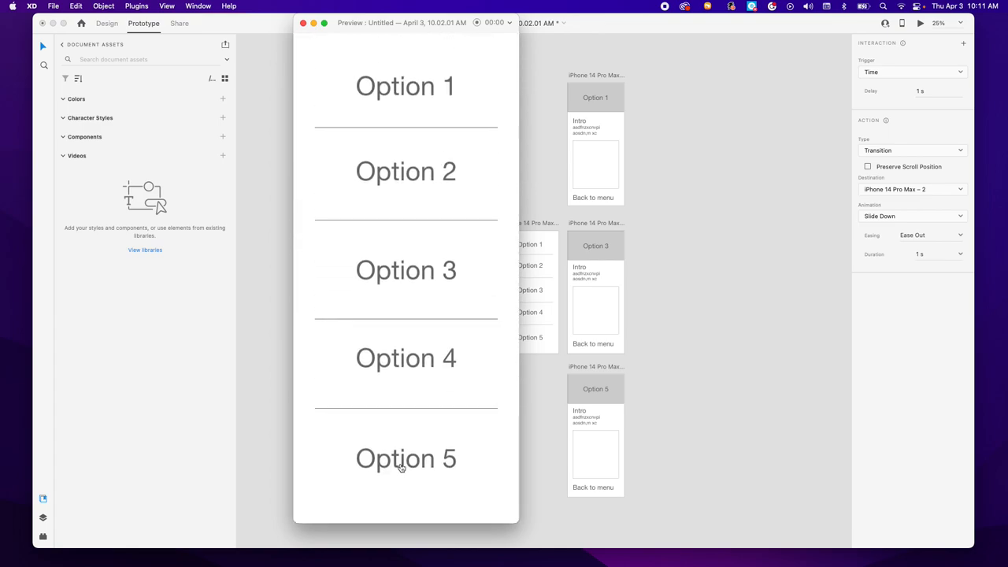
click(401, 466)
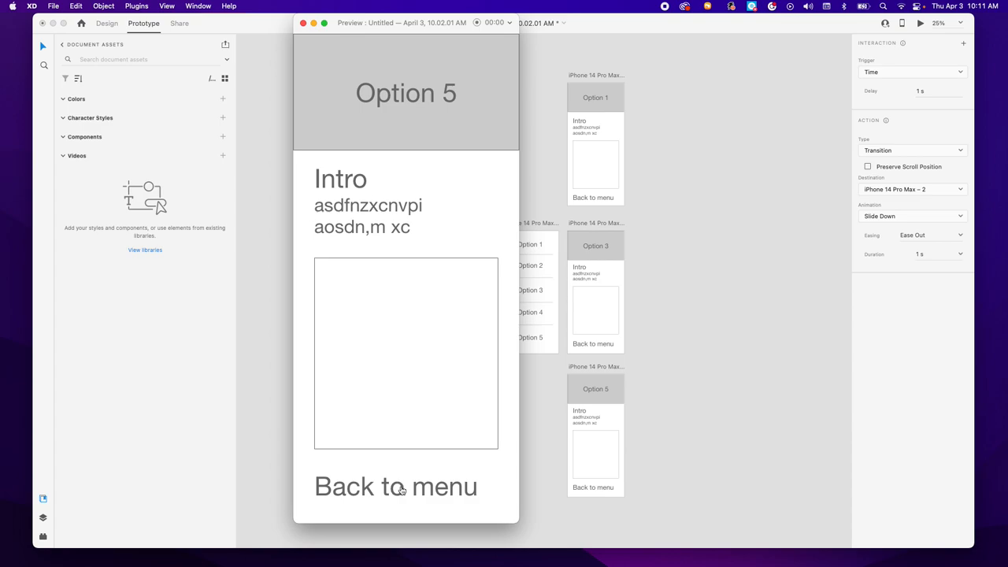
click(400, 490)
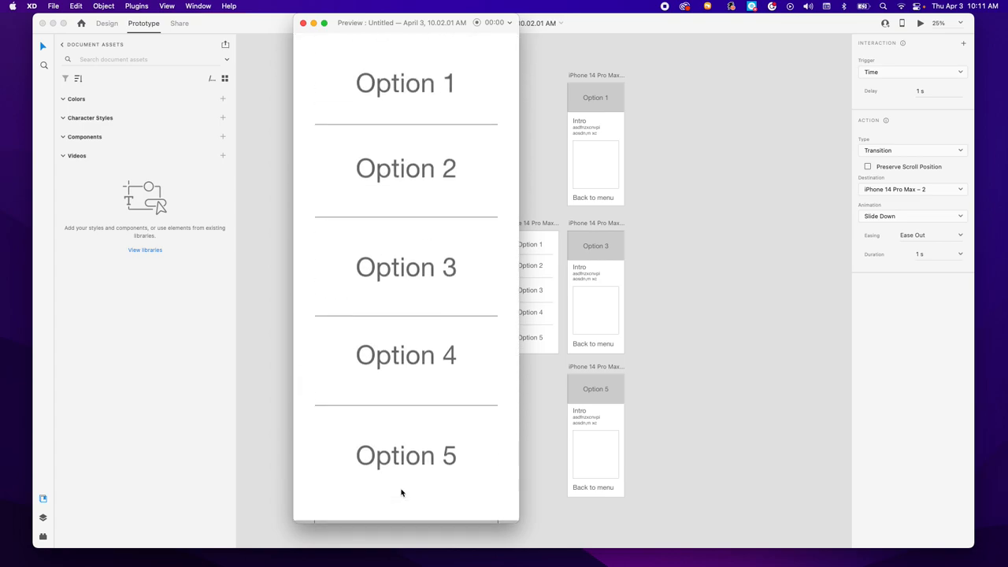